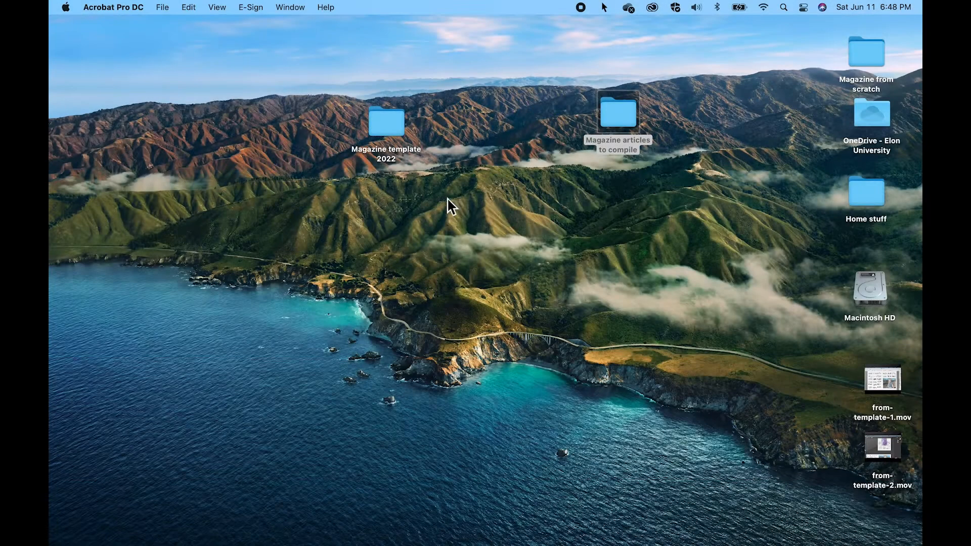
Open the Magazine template 2022 folder on the desktop and select memoir-template.indt.
left_click(384, 120)
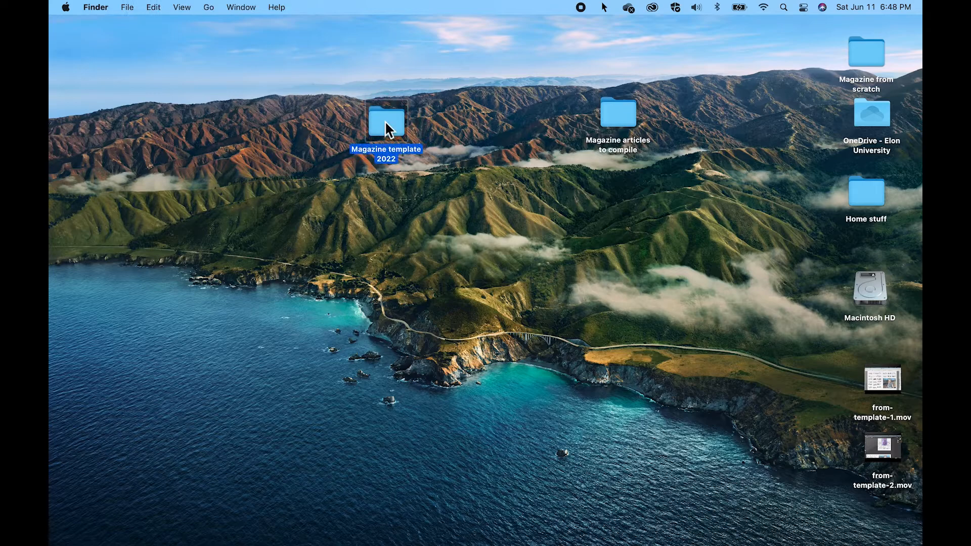
double_click(385, 124)
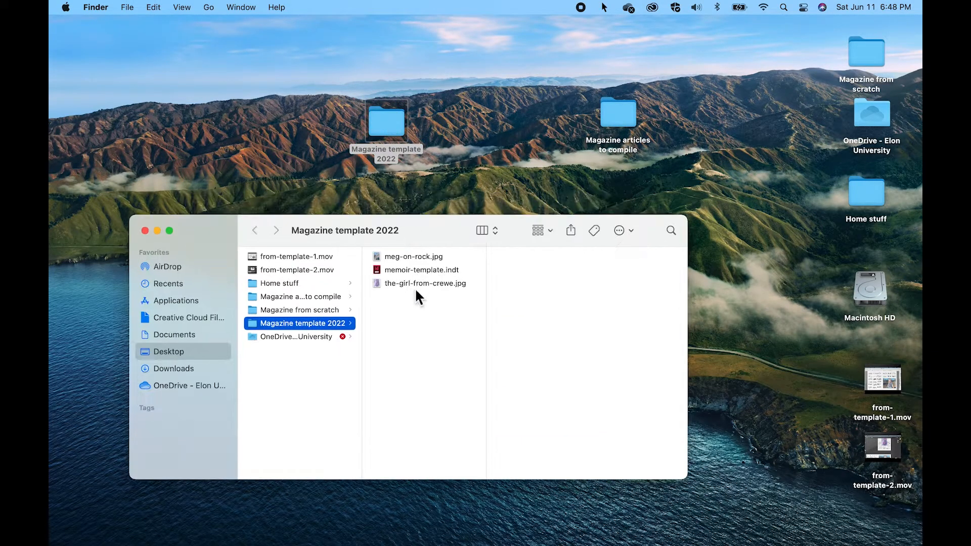
left_click(396, 270)
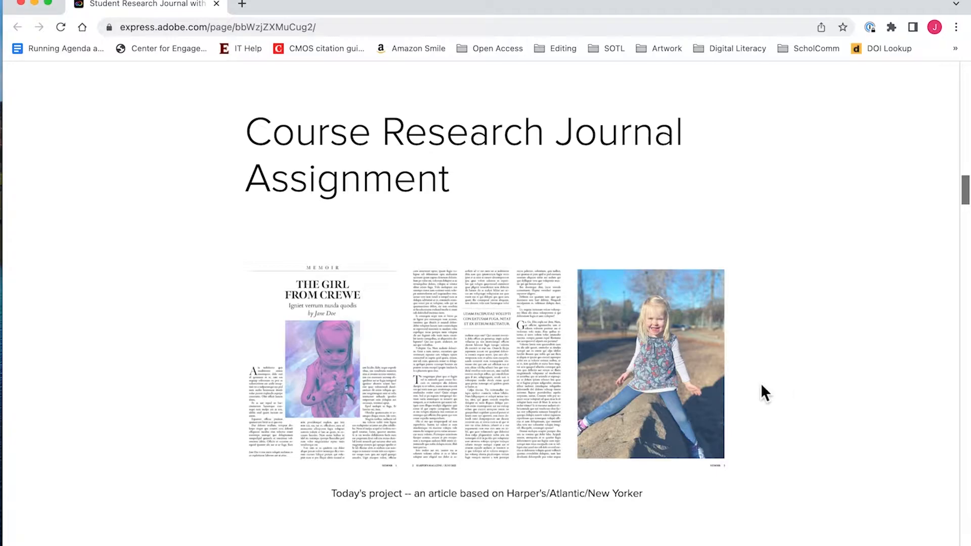
Look through the sample magazine layouts and downloadable templates under Course Research Journal Assignment on the Adobe Express page.
scroll(770, 384, "down", 8)
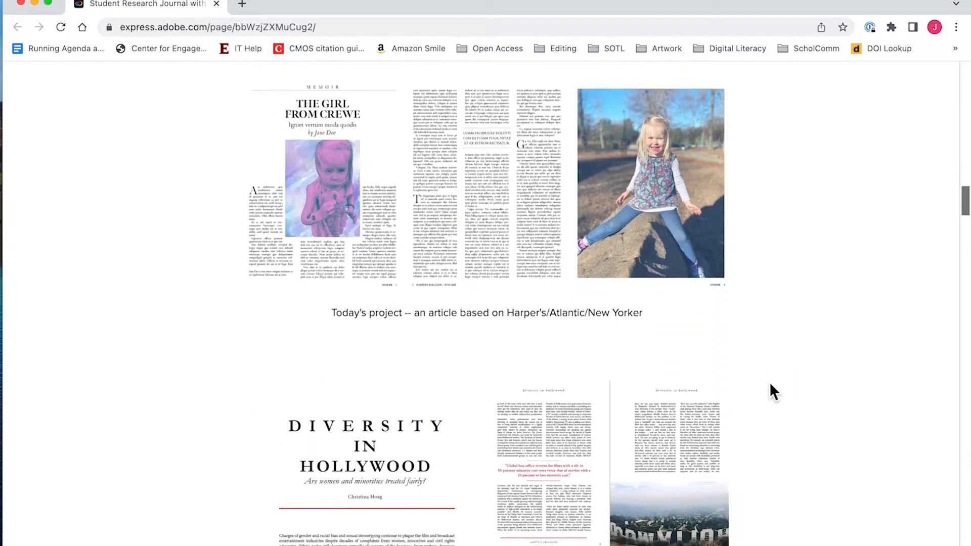
scroll(769, 384, "down", 2)
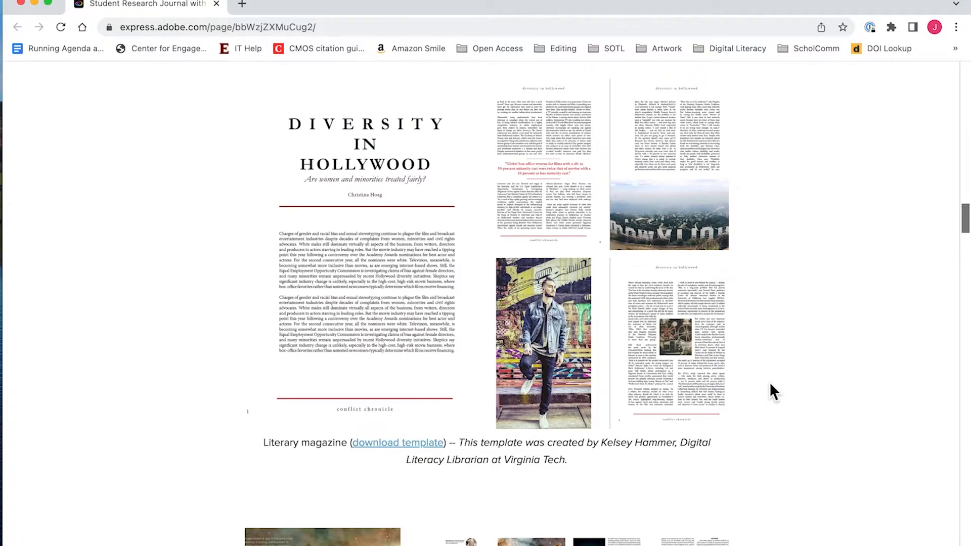
scroll(770, 385, "down", 6)
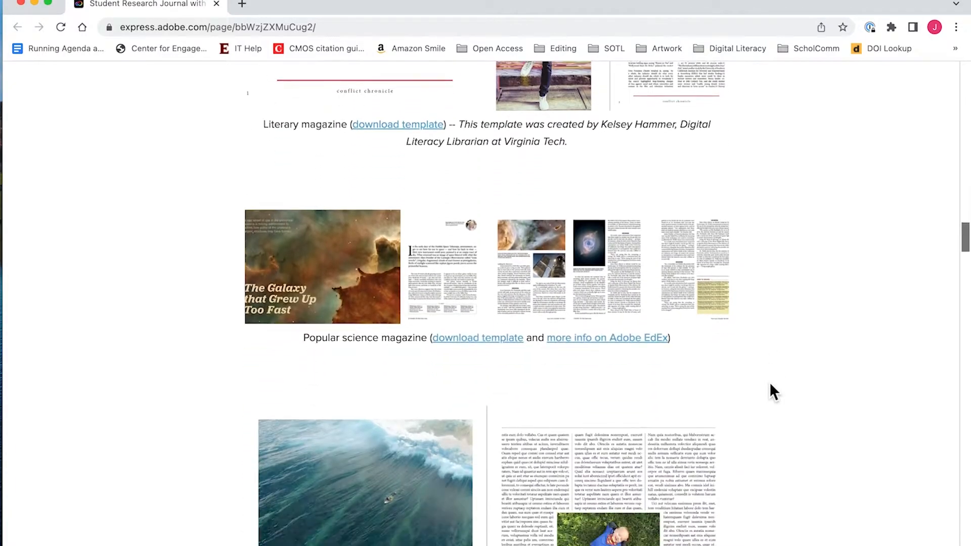
scroll(770, 384, "down", 7)
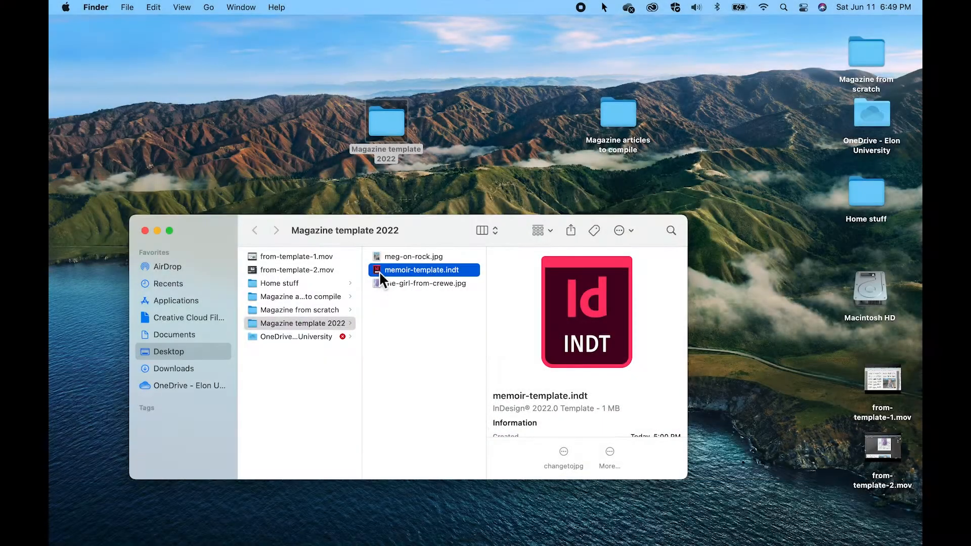
Open memoir-template.indt in InDesign and activate its missing fonts from Adobe Fonts.
double_click(378, 271)
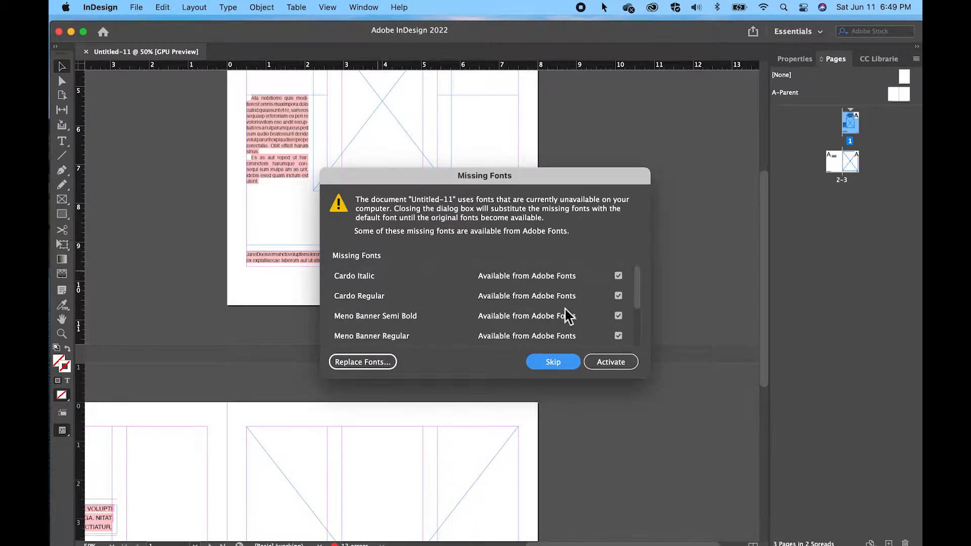
left_click(612, 362)
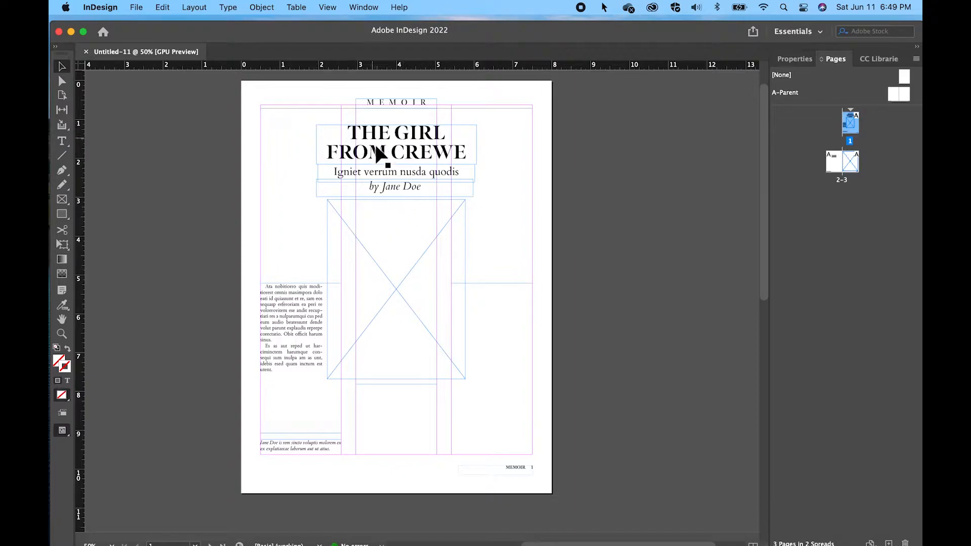
Replace CREWE in the article title with BURLINGTON, then widen and centre the title frame so the full title fits on two lines.
left_click(62, 143)
left_click_drag(470, 157, 397, 155)
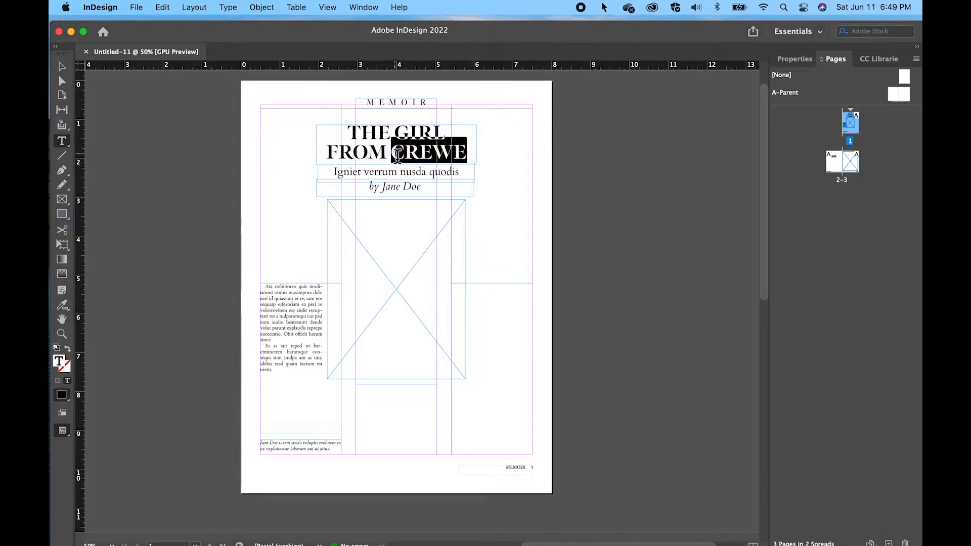
type("BURLINGTON")
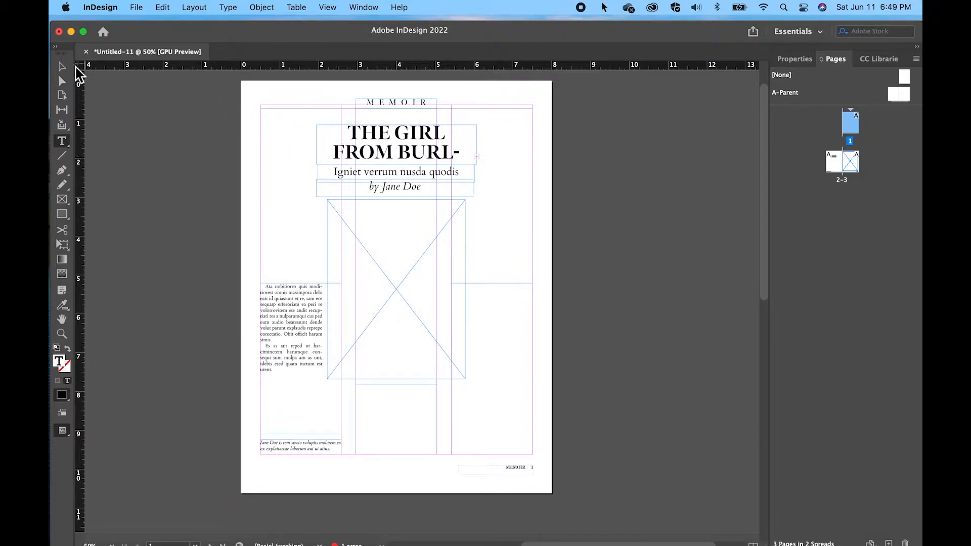
left_click(63, 68)
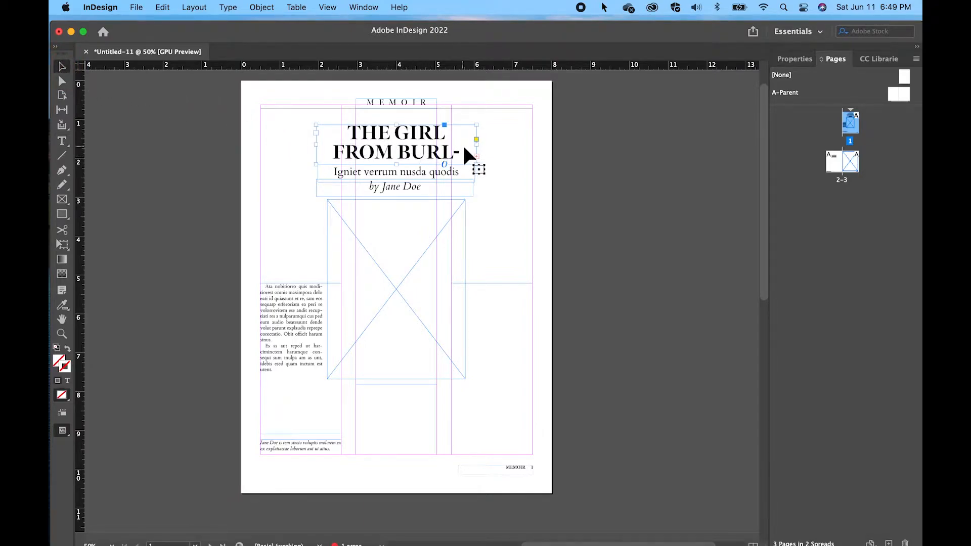
left_click_drag(479, 149, 505, 150)
left_click_drag(415, 147, 404, 151)
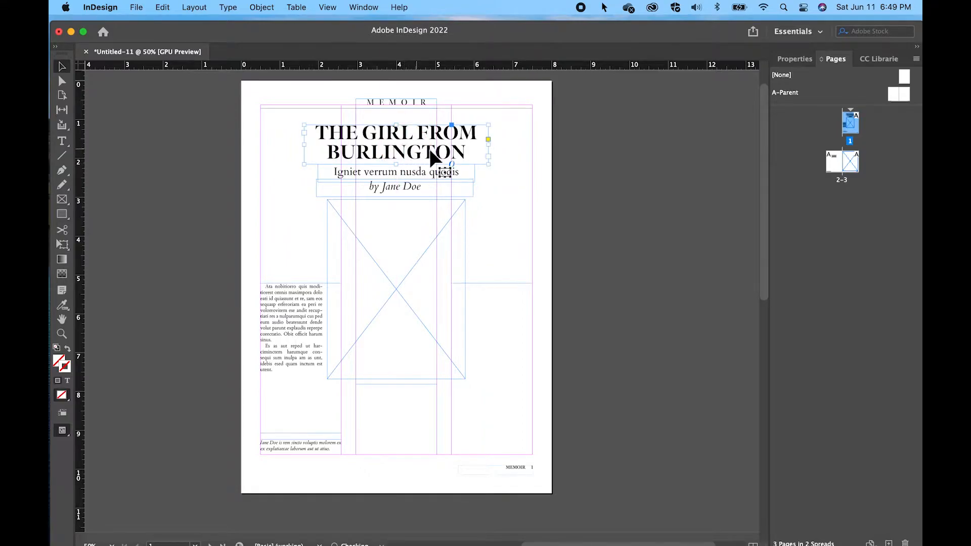
Inspect the subtitle, byline, author bio and three body text column frames on page 1.
left_click(405, 171)
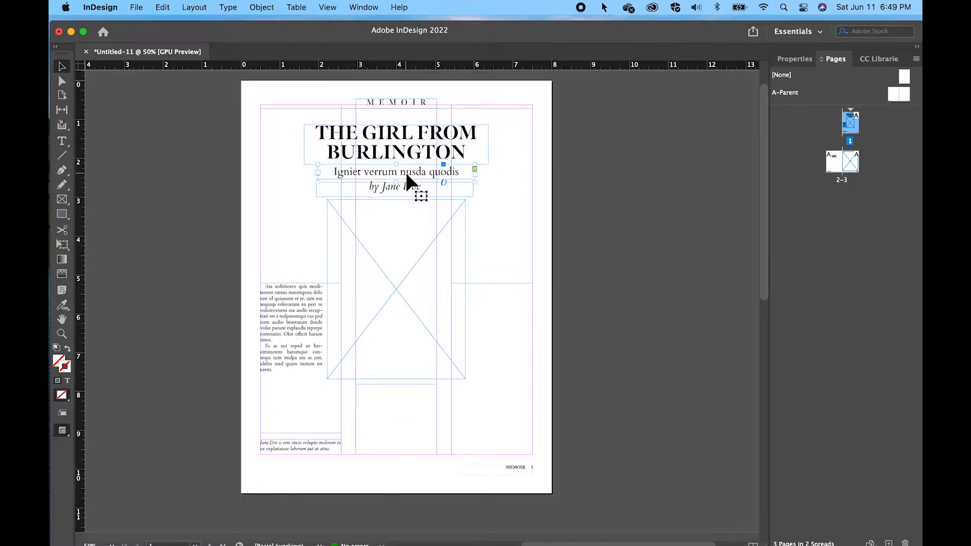
left_click(400, 186)
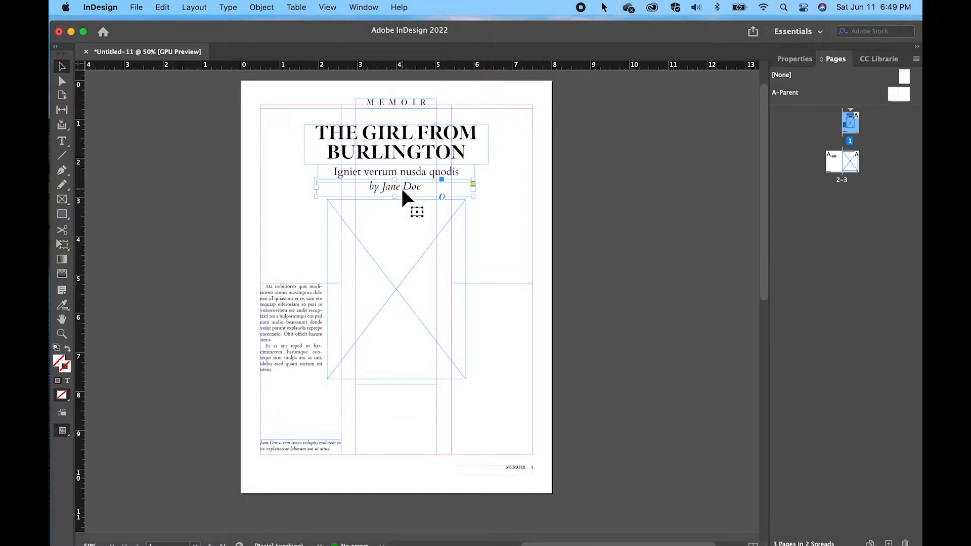
left_click(294, 448)
left_click(287, 383)
left_click(398, 407)
left_click(491, 406)
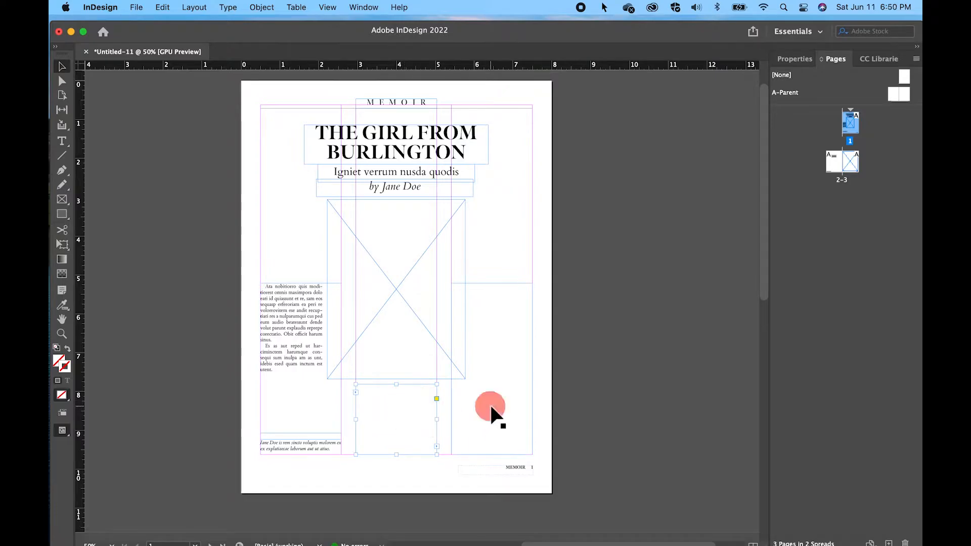
Delete the placeholder body text from the first column on page 1.
left_click(277, 372)
left_click(61, 144)
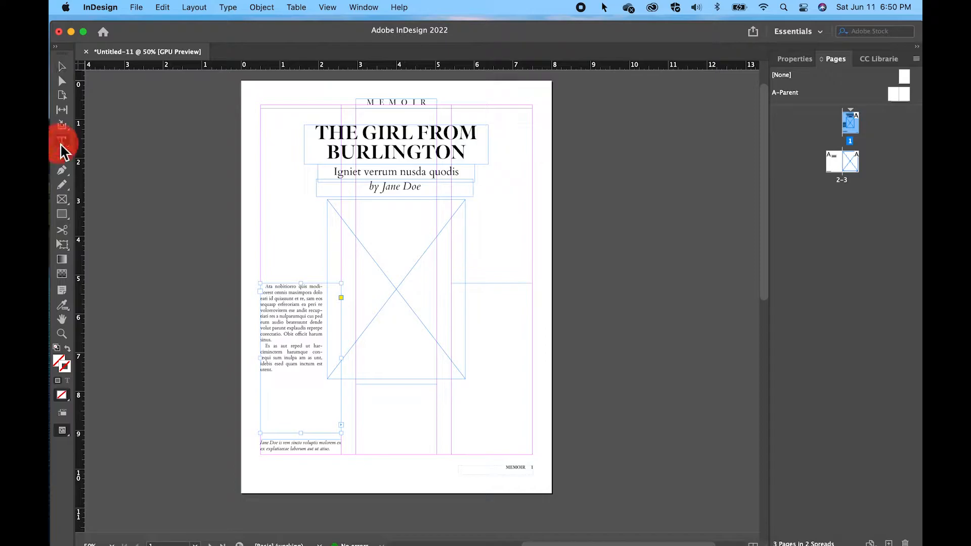
left_click(272, 363)
left_click_drag(271, 363, 254, 288)
key("BackSpace")
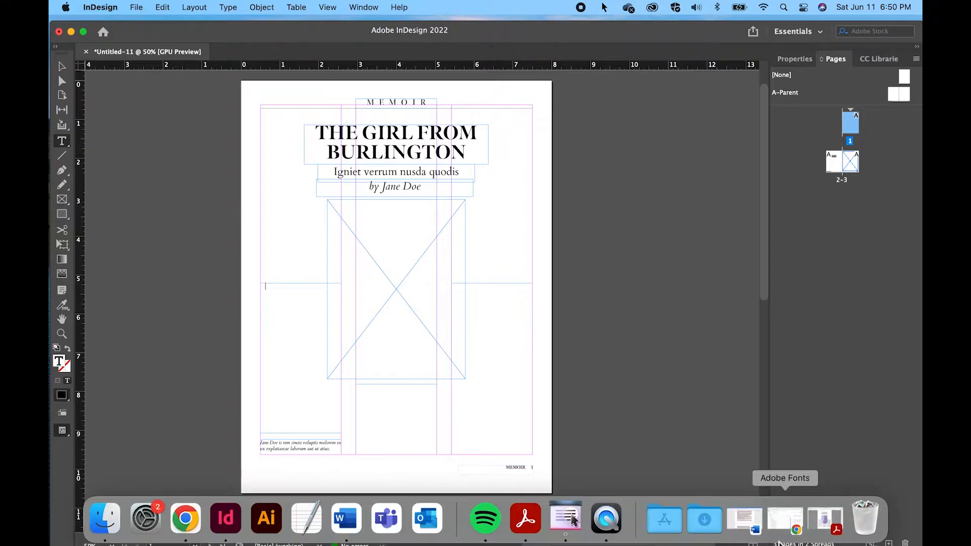
Switch to the Word document, copy all of its text and paste it into the empty first-column body frame in InDesign.
left_click(760, 541)
key("super+a")
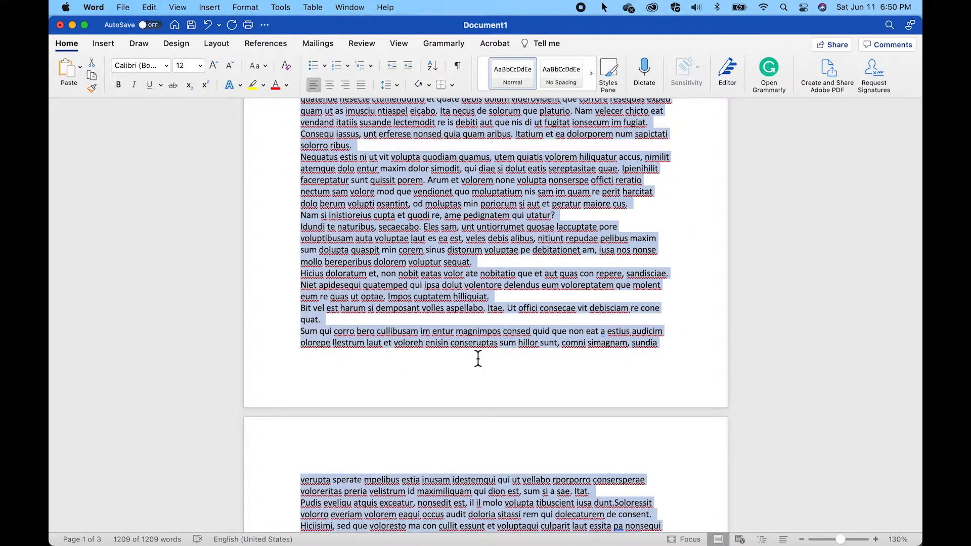
key("super+Tab")
left_click(288, 297)
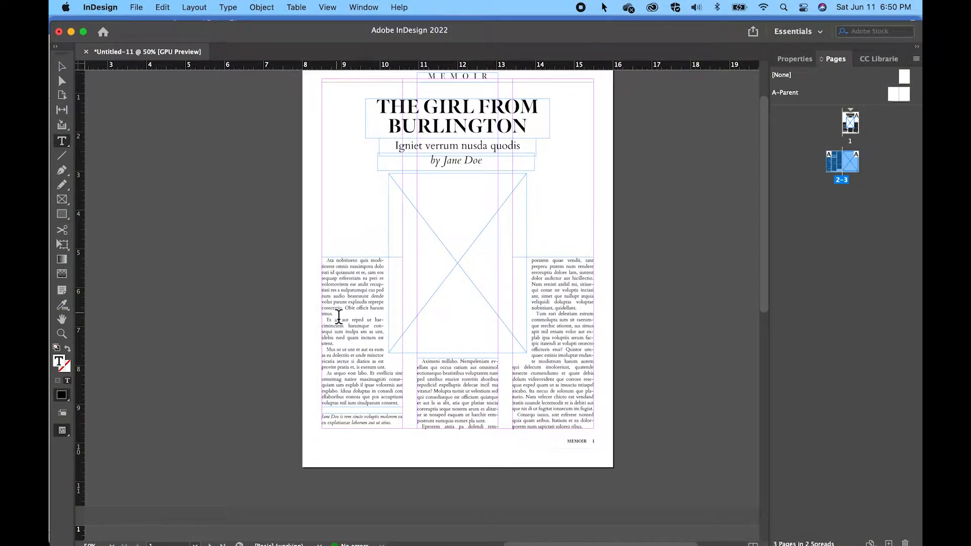
Apply the First paragraph style to the article's opening paragraph on page 1.
left_click(334, 313)
left_click(794, 59)
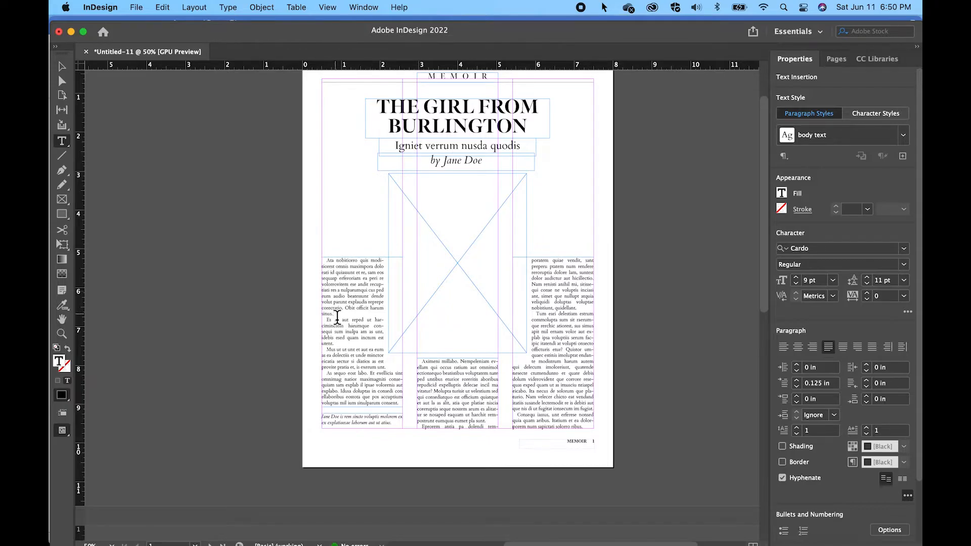
left_click_drag(336, 318, 329, 266)
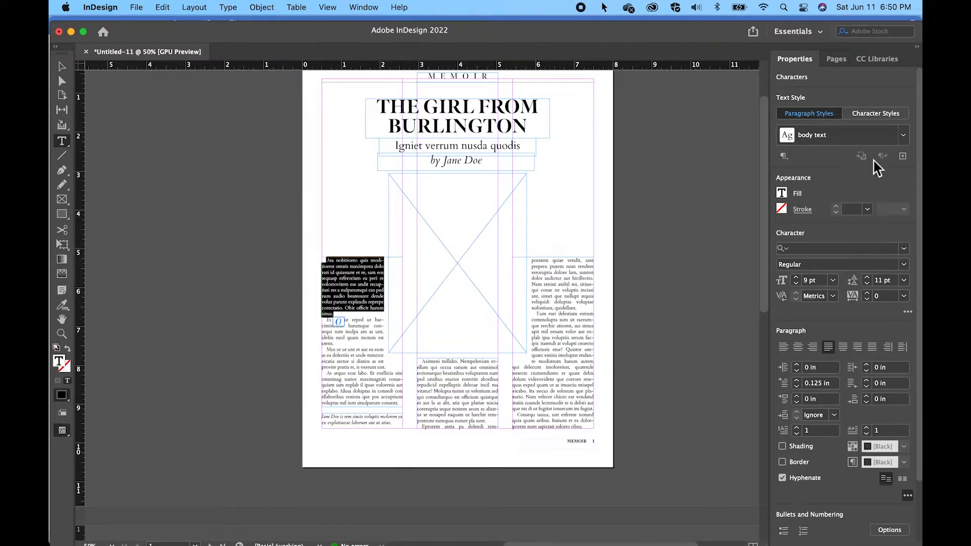
left_click(903, 136)
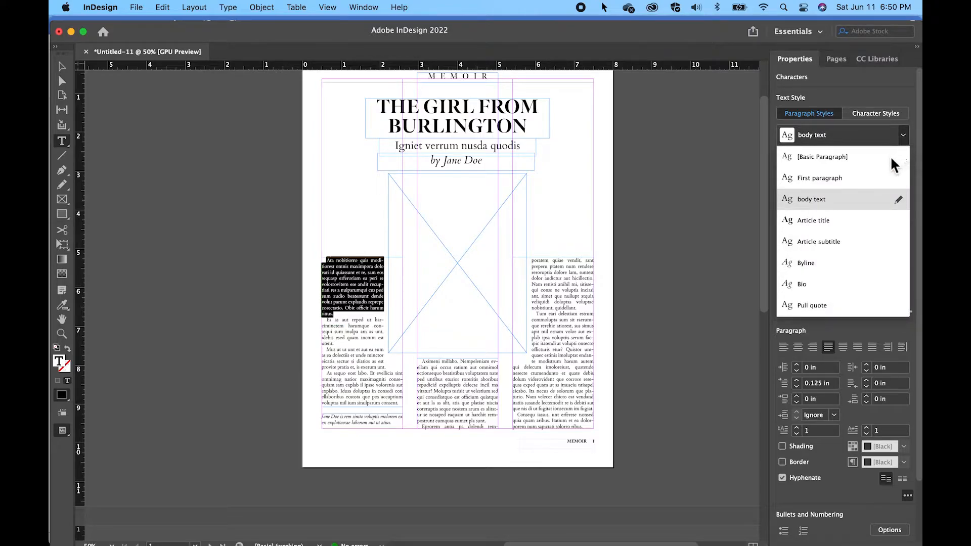
left_click(850, 181)
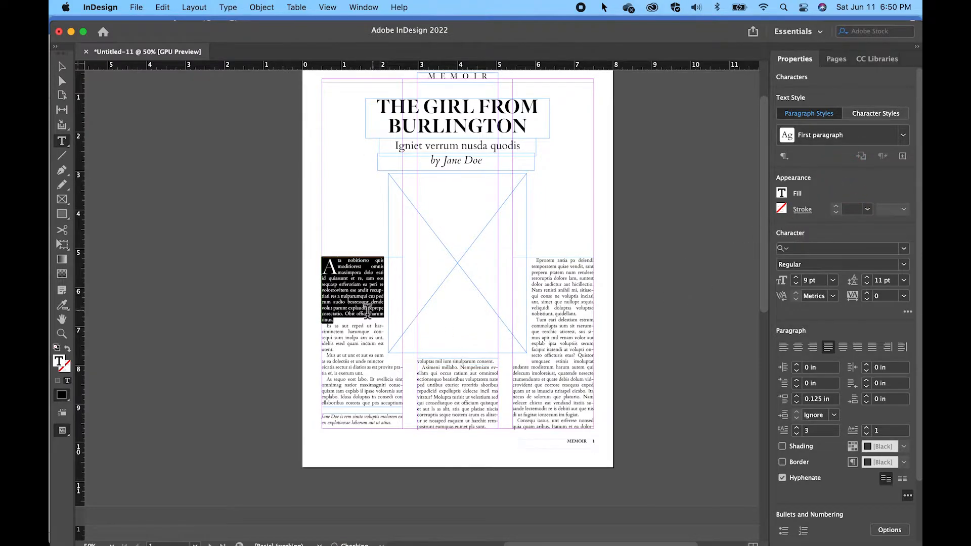
left_click(361, 307)
Apply the First paragraph style to the paragraph starting "Bit vel est" in the first column of page 2.
scroll(361, 307, "down", 10)
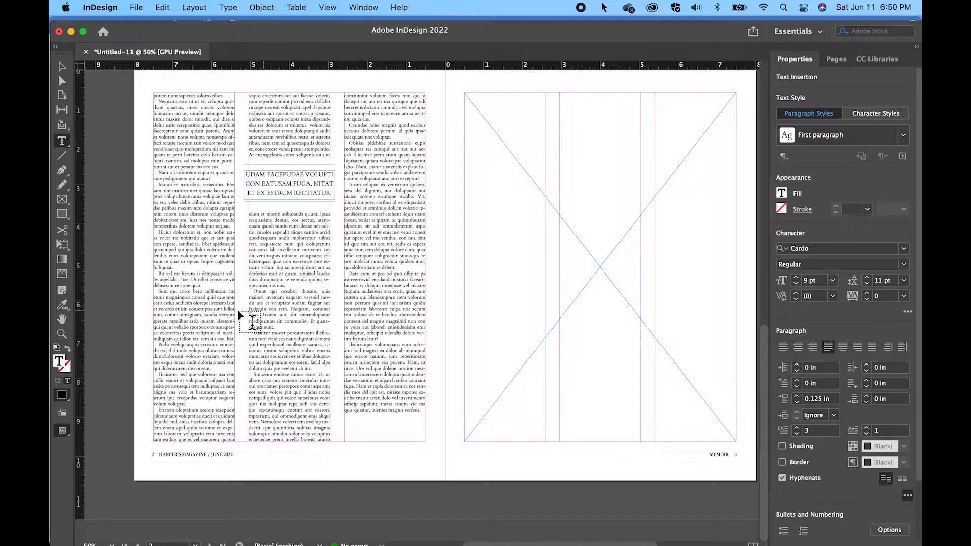
left_click_drag(205, 293, 155, 274)
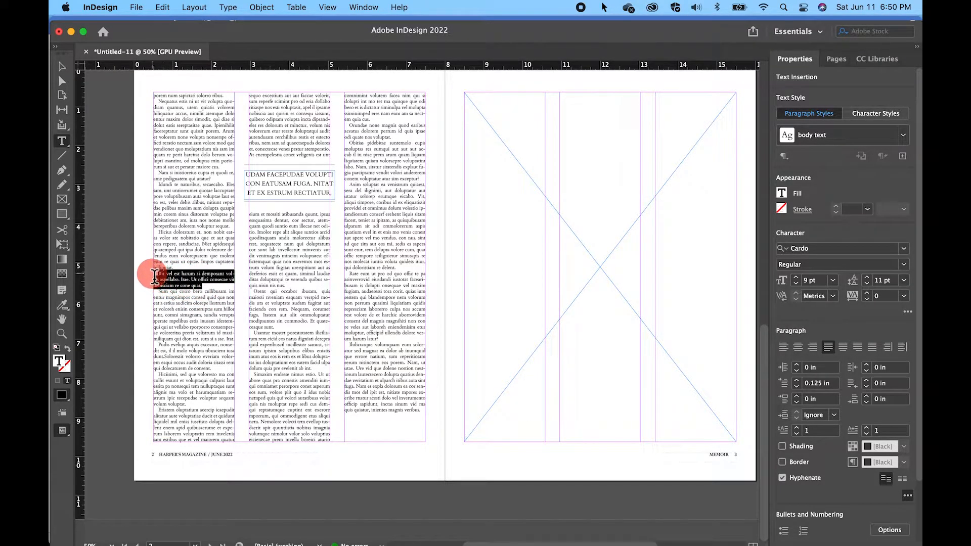
left_click(903, 135)
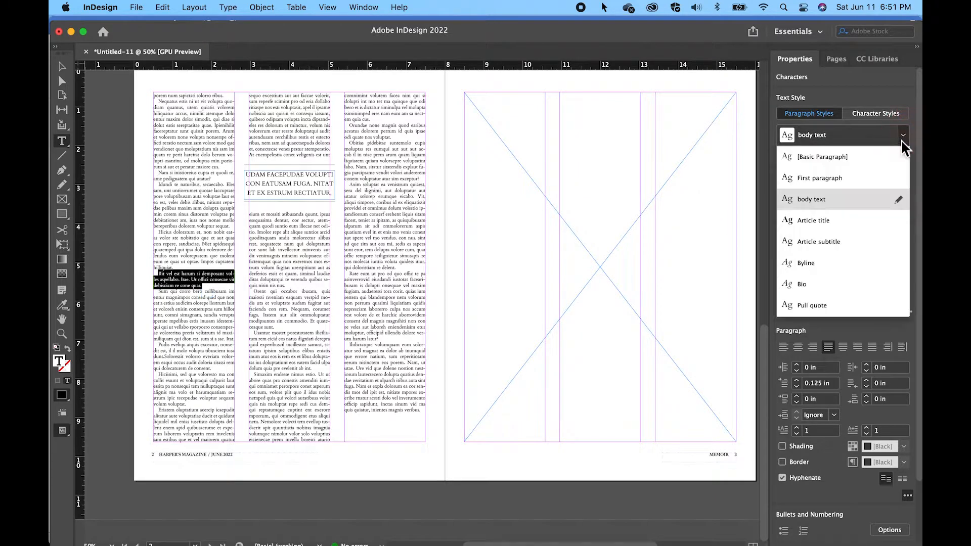
left_click(861, 184)
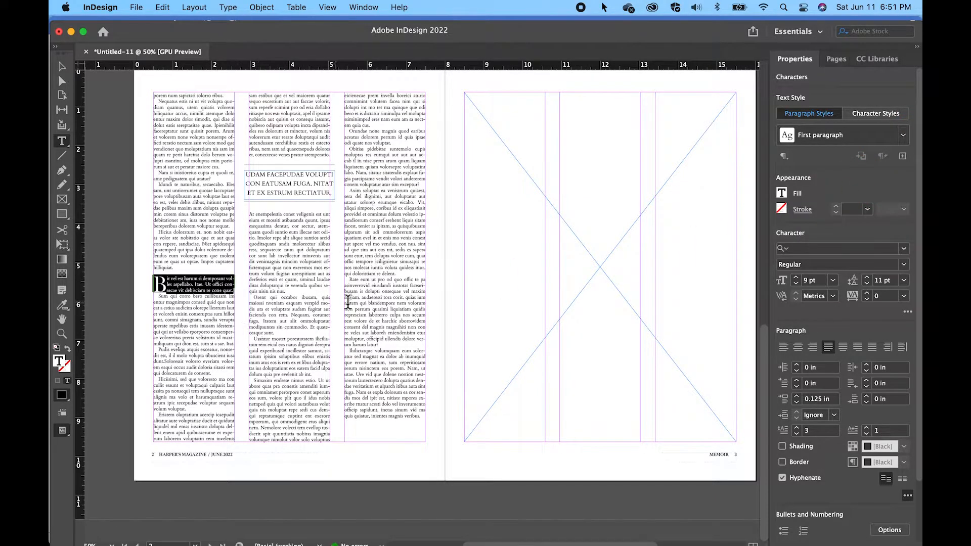
Apply the First paragraph style to the paragraph starting "Rate eum" in the third column of page 2.
left_click_drag(379, 346, 348, 279)
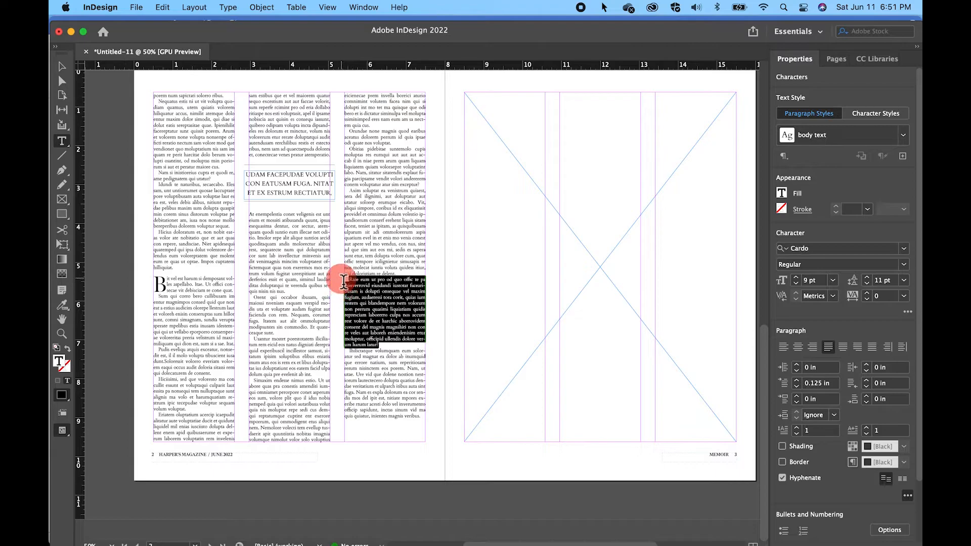
left_click(903, 135)
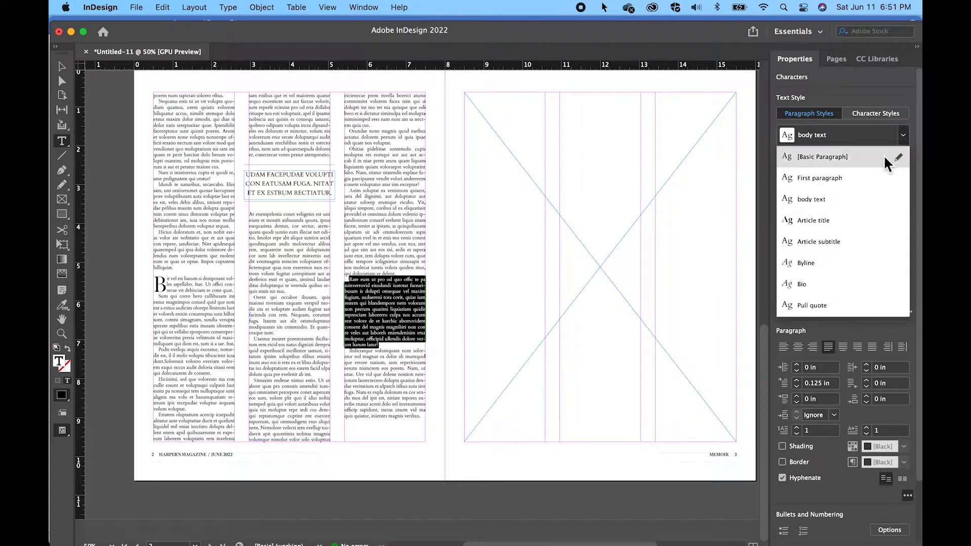
left_click(865, 179)
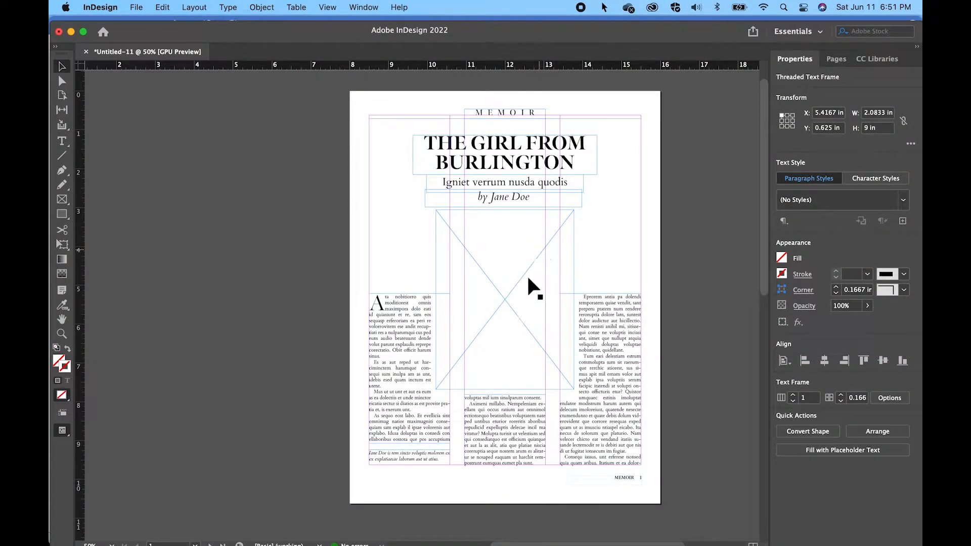
Place the image the-girl-from-crewe.jpg into the empty picture frame in the middle of page 1.
left_click(509, 301)
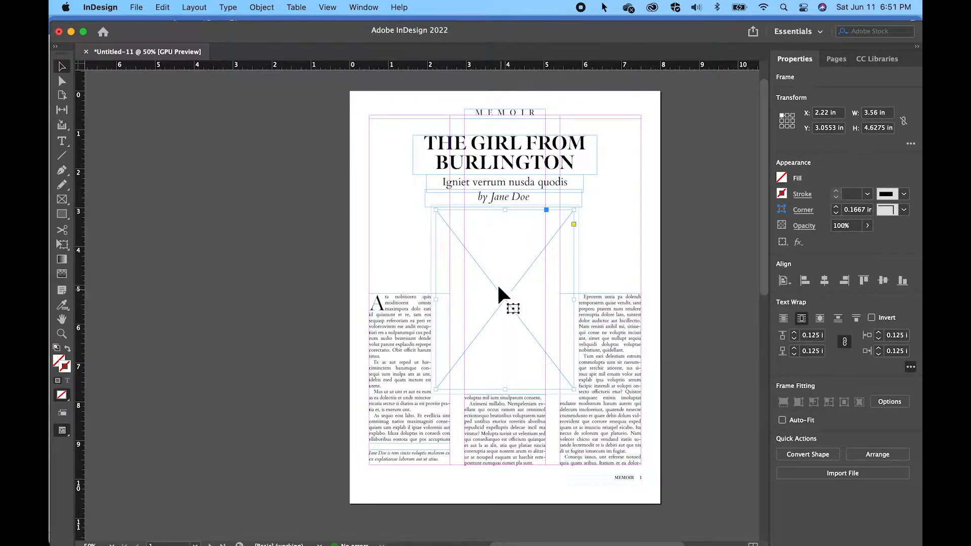
left_click(136, 8)
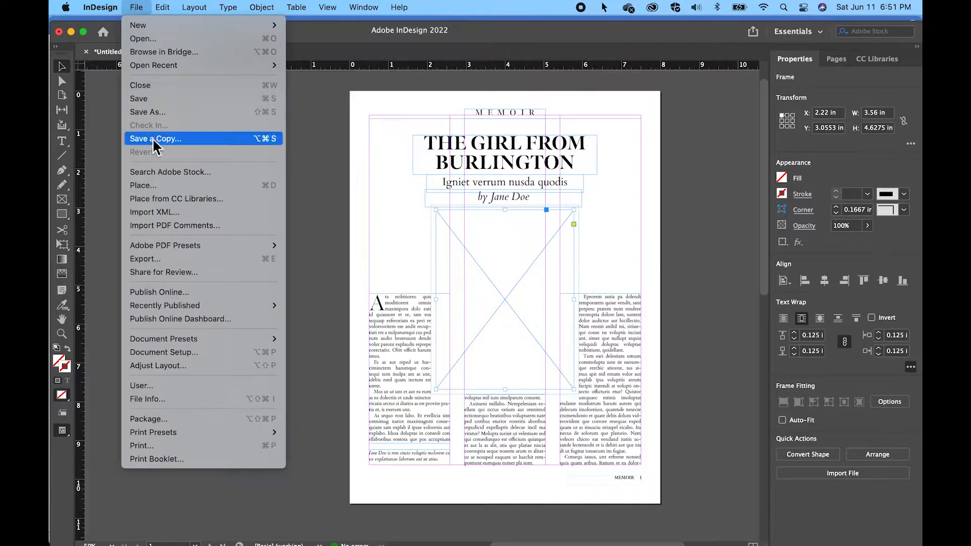
left_click(156, 186)
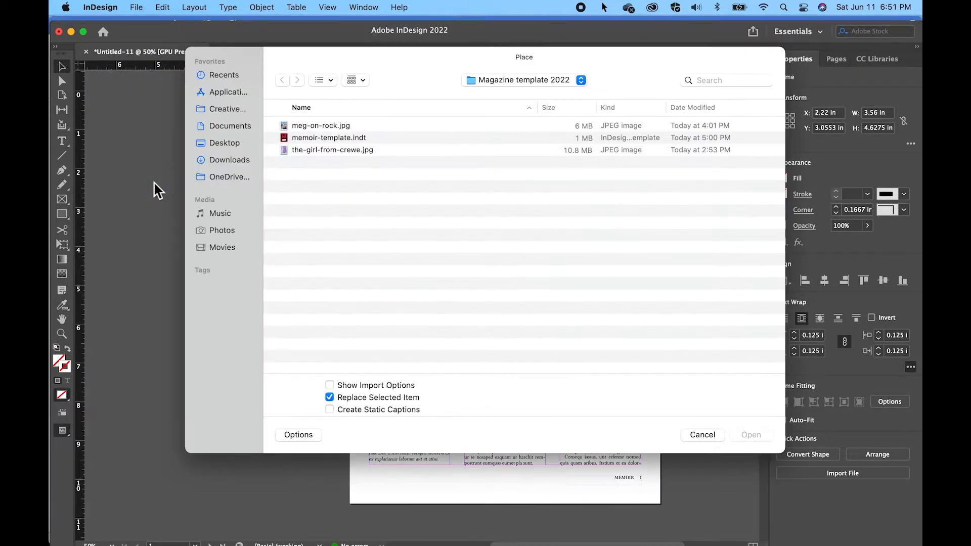
left_click(316, 150)
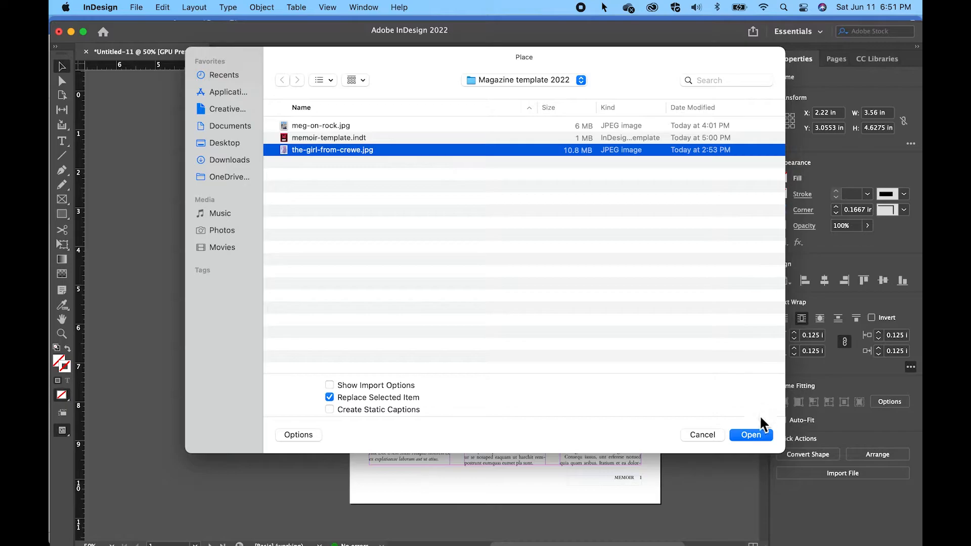
left_click(752, 435)
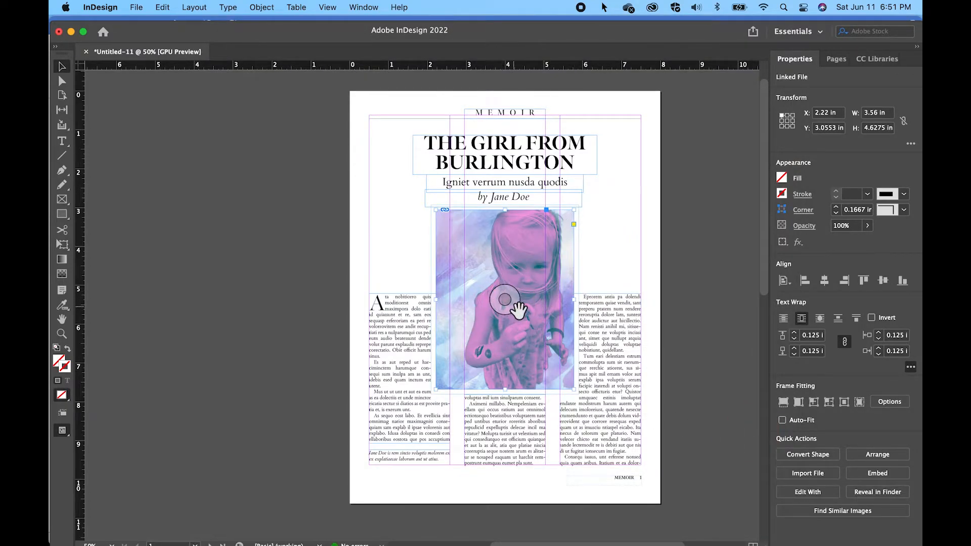
Place the image meg-on-rock.jpg into the empty full-page picture frame on page 3.
scroll(518, 310, "down", 10)
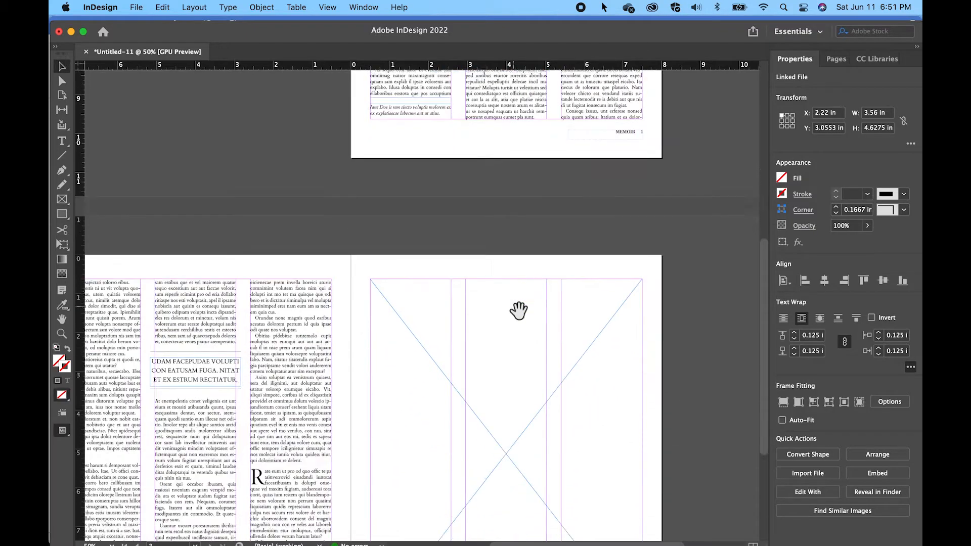
scroll(518, 309, "down", 2)
left_click(514, 314)
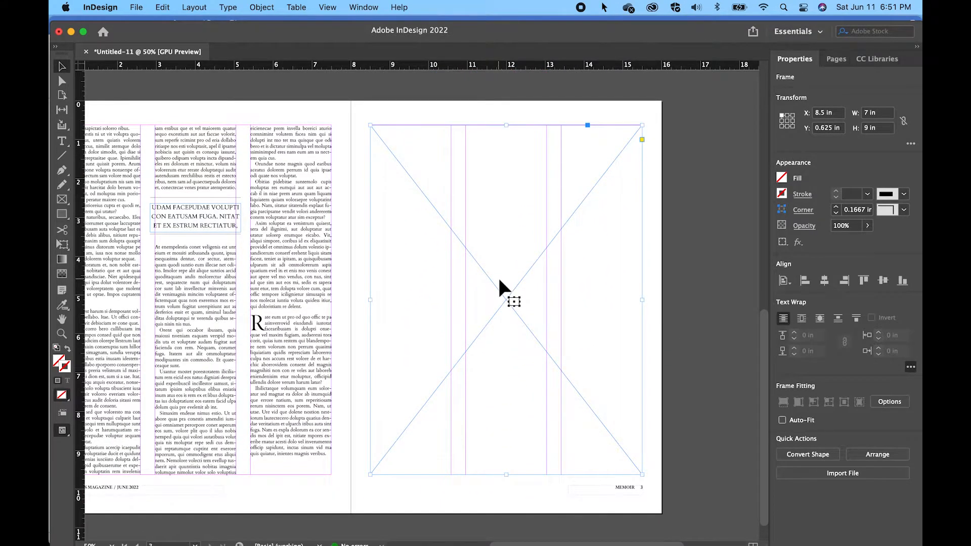
left_click(137, 7)
left_click(172, 187)
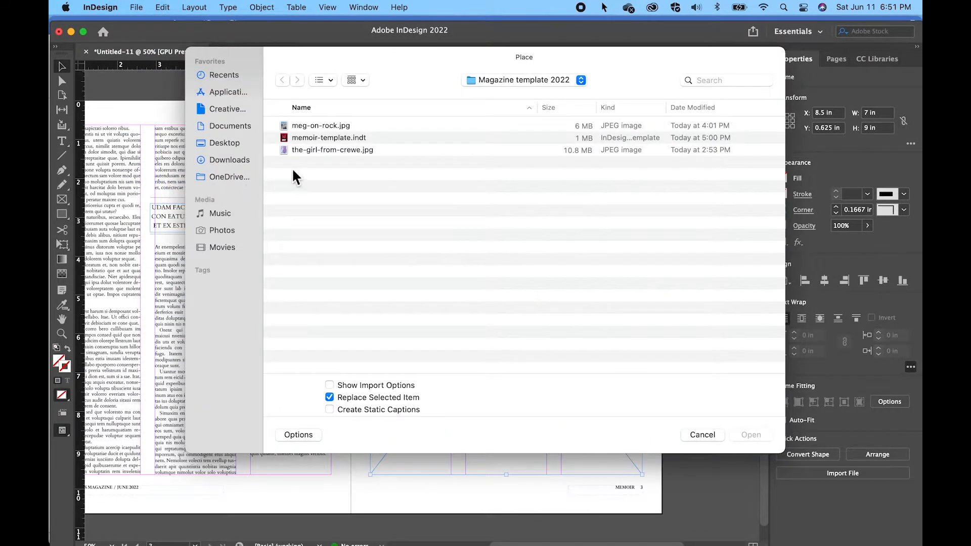
left_click(323, 127)
left_click(750, 435)
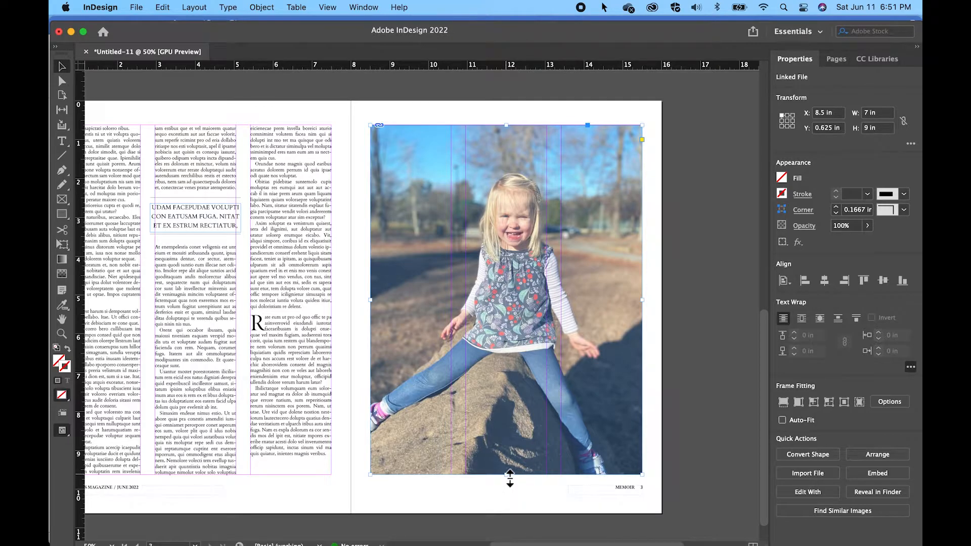
Try cropping the page 3 photo by shrinking its frame to about 6.54 by 6.76 in, and undo both resizes.
left_click_drag(510, 475, 511, 412)
left_click_drag(642, 408, 624, 388)
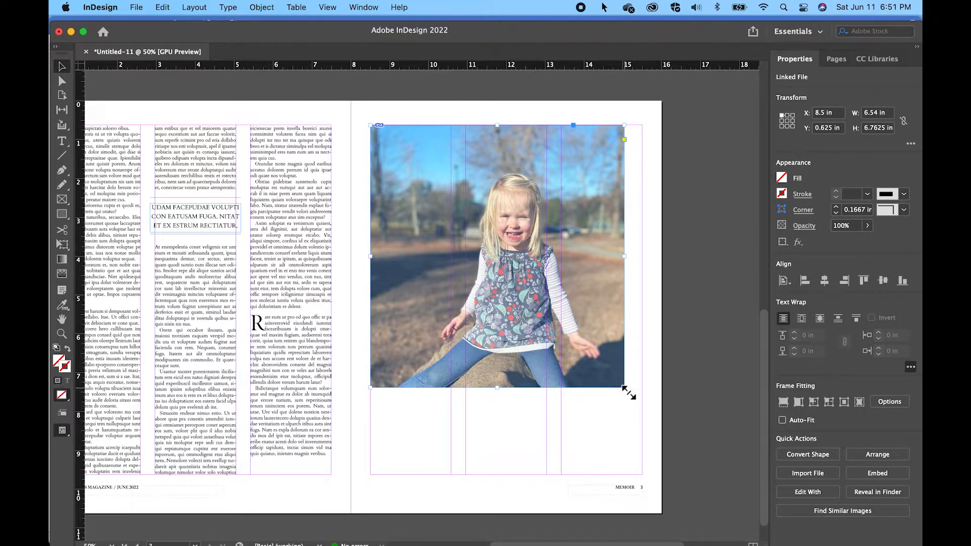
key("super+z")
key("super+z")
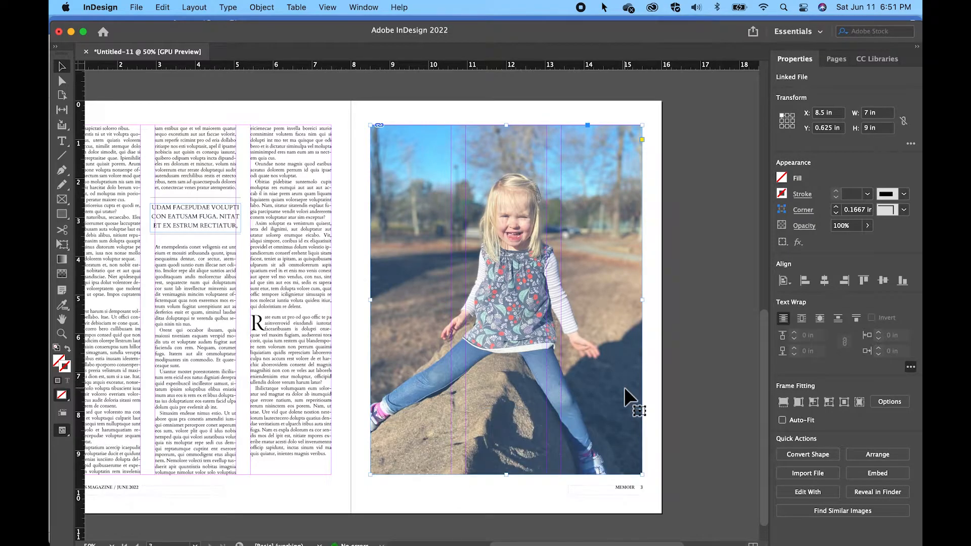
Reposition the photo inside its page 3 frame and scale the image proportionally to about 8.78 by 11.36 in.
left_click(506, 301)
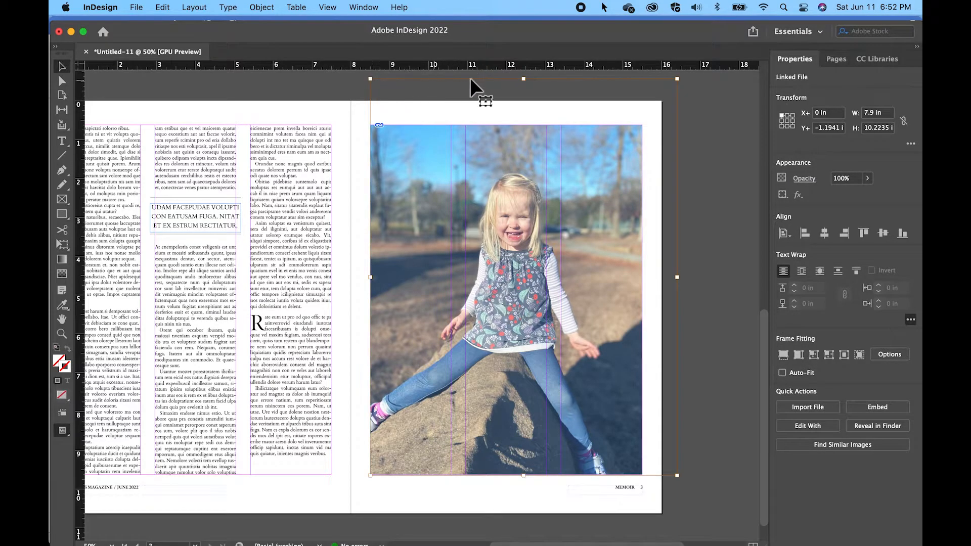
mouse_move(544, 275)
left_mouse_down()
mouse_move(531, 305)
mouse_move(542, 271)
mouse_move(526, 294)
mouse_move(537, 284)
left_mouse_up()
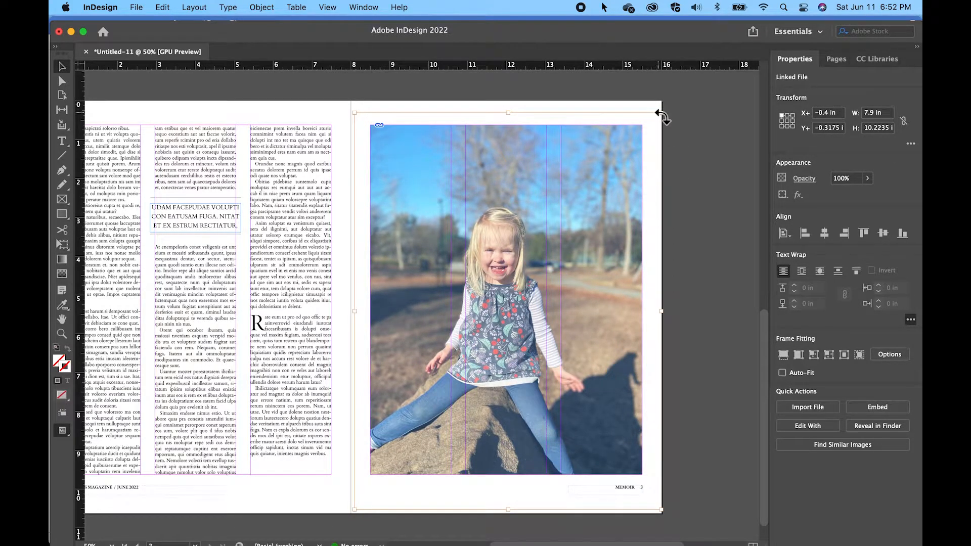
left_click_drag(662, 112, 686, 154)
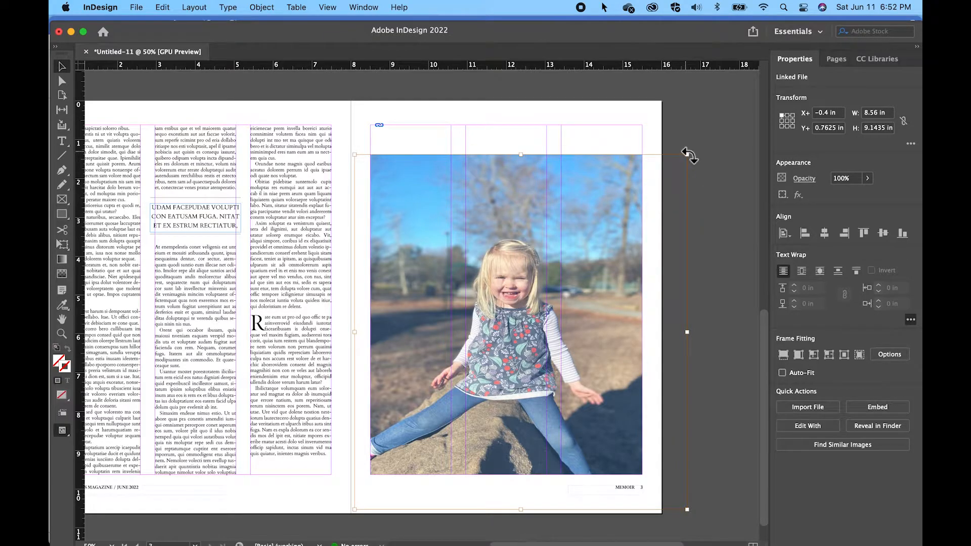
key("super+z")
left_click_drag(664, 114, 697, 104)
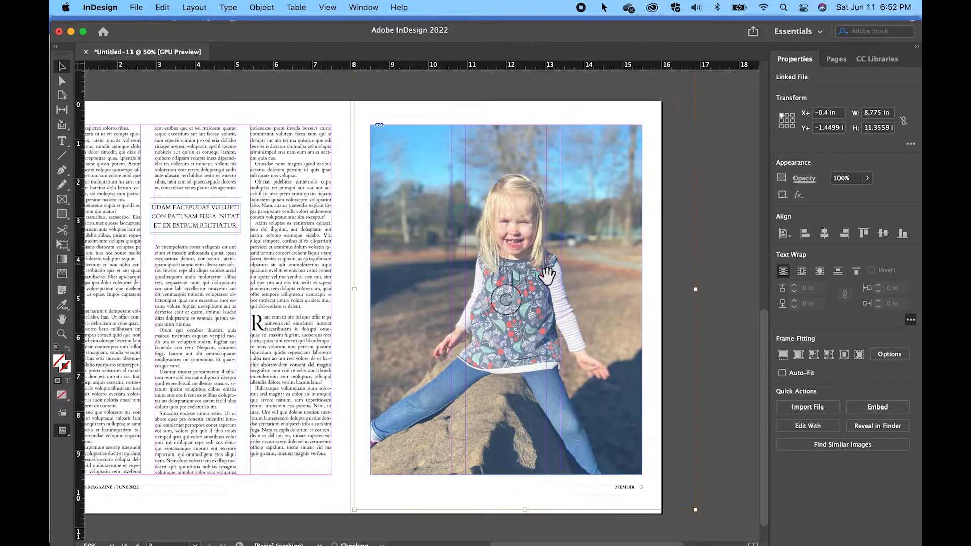
left_click(718, 288)
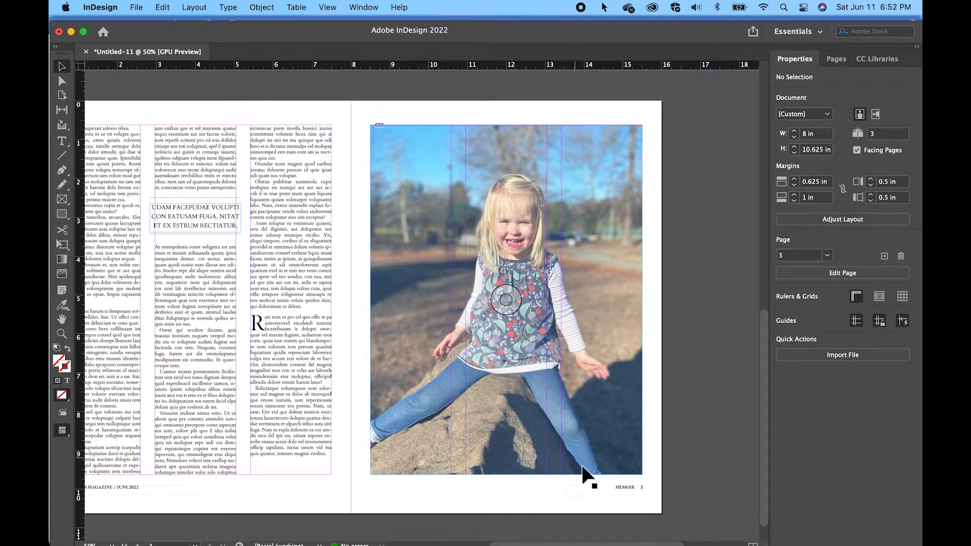
Open the left-hand page of A-Parent for editing.
scroll(413, 445, "left", 3)
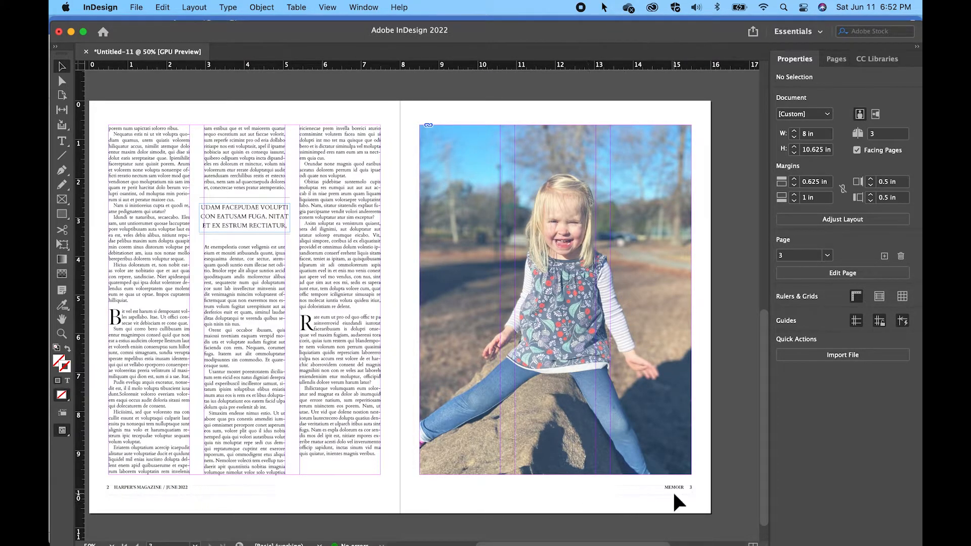
left_click(836, 60)
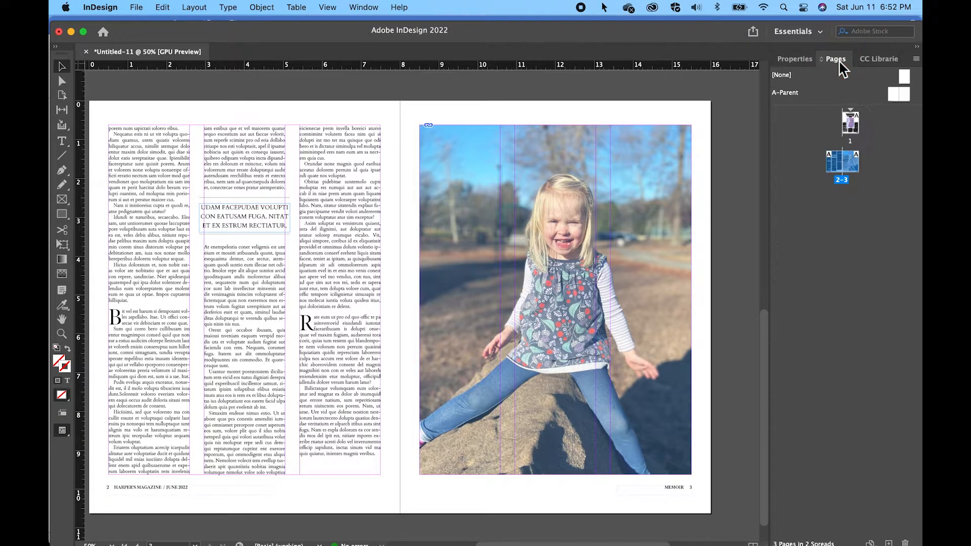
double_click(894, 93)
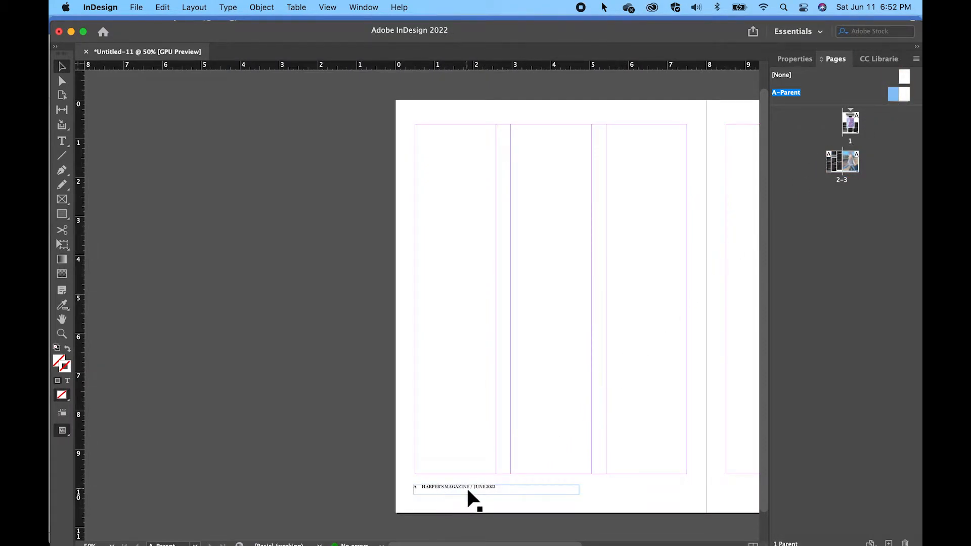
Replace HARPER'S with PHOENIX in the parent page's footer so that it reads PHOENIX MAGAZINE / JUNE 2022.
left_click(62, 141)
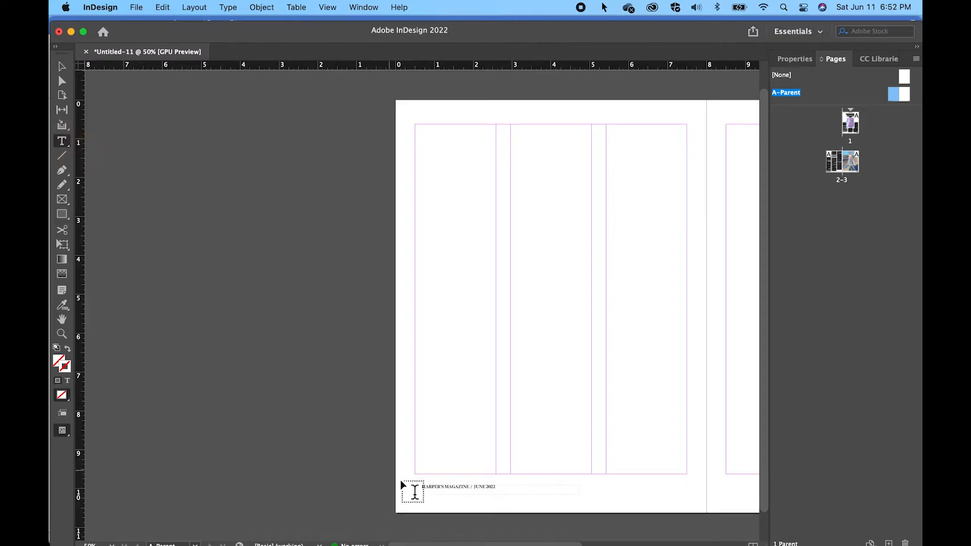
left_click(433, 492)
left_click(436, 493)
left_click(435, 494)
triple_click(427, 488)
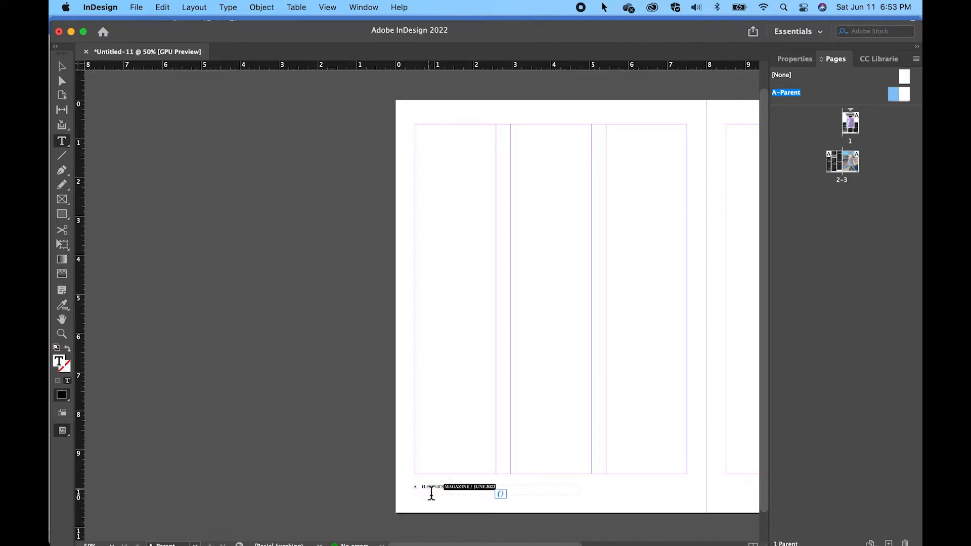
left_click(428, 489)
key("super+1")
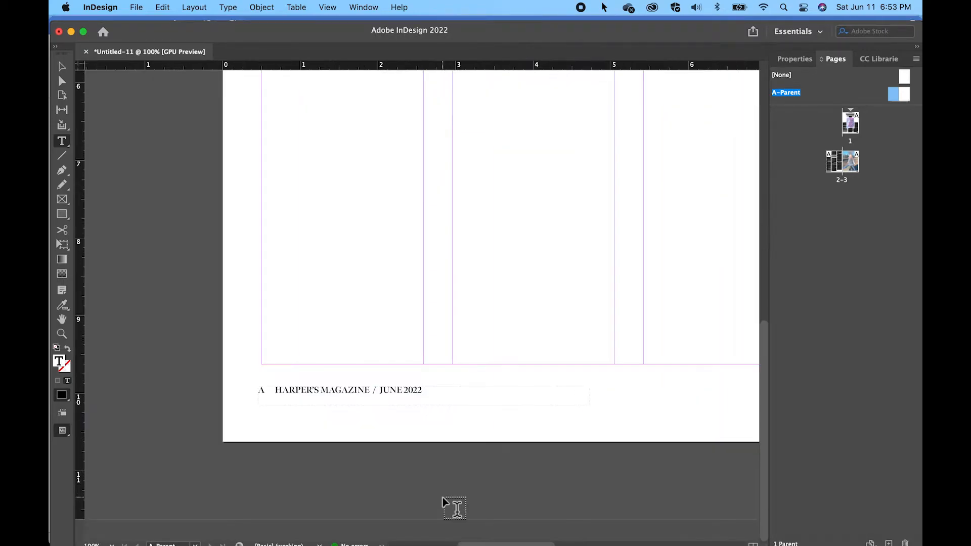
left_click(318, 396, "shift")
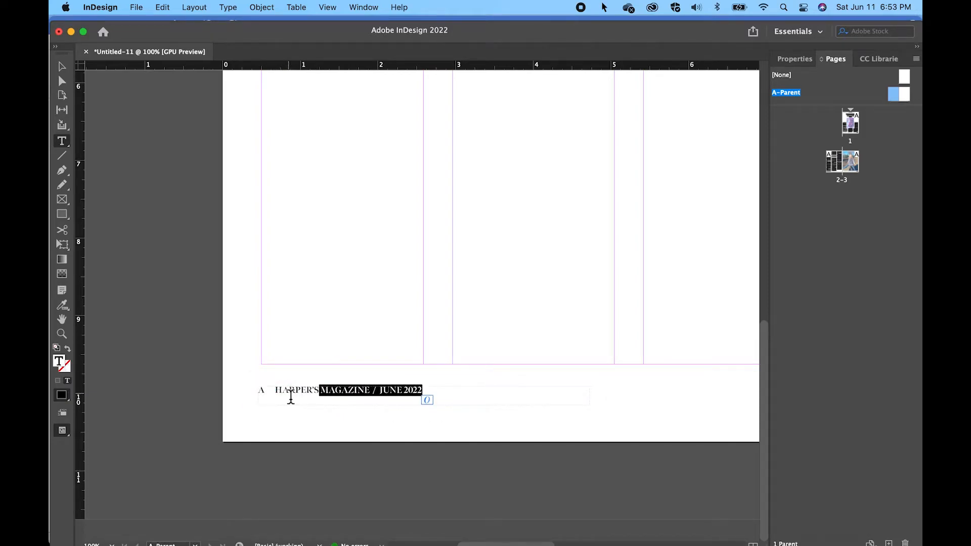
left_click(322, 397)
left_click_drag(321, 396, 278, 397)
type("PHOENIX")
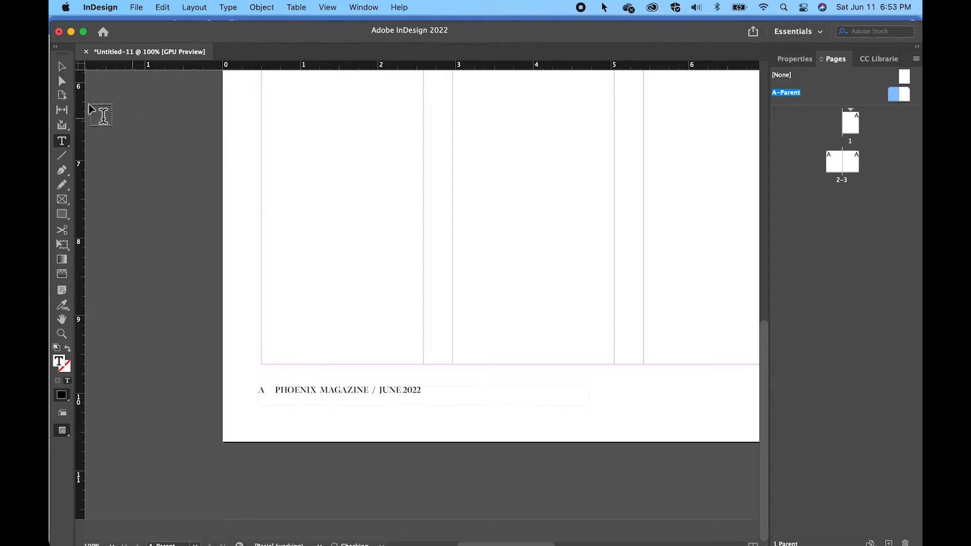
left_click(61, 66)
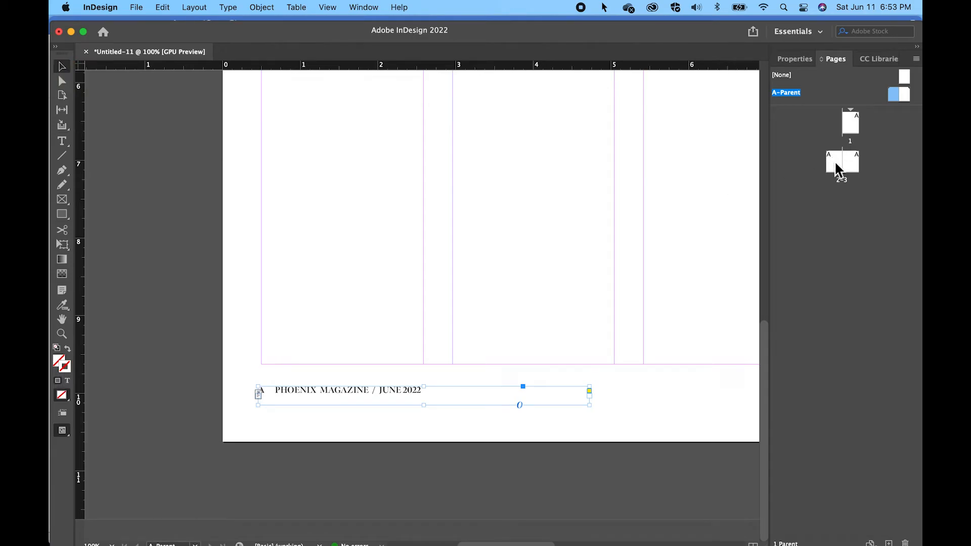
Return from the parent page to page 2 and check its footer.
double_click(835, 165)
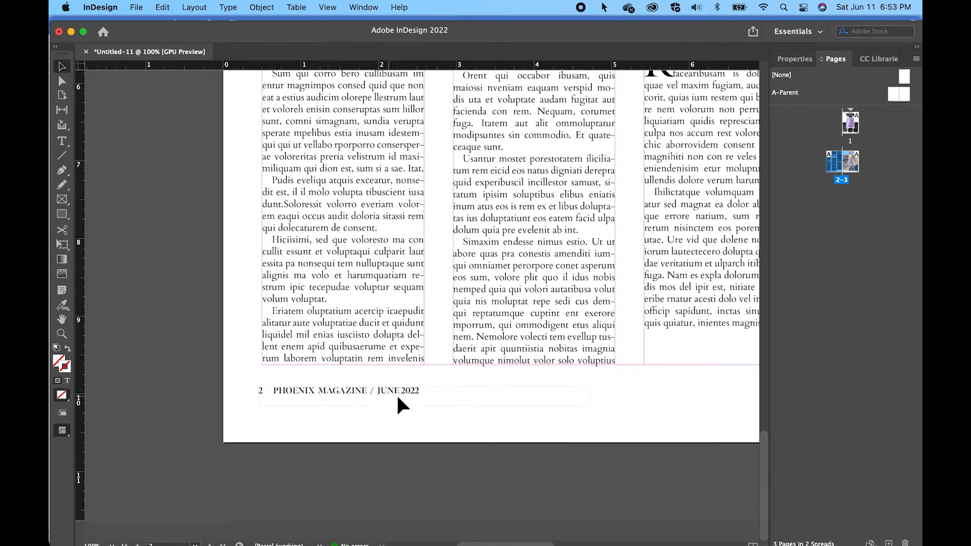
key("super+minus")
key("super+minus")
key("super+minus")
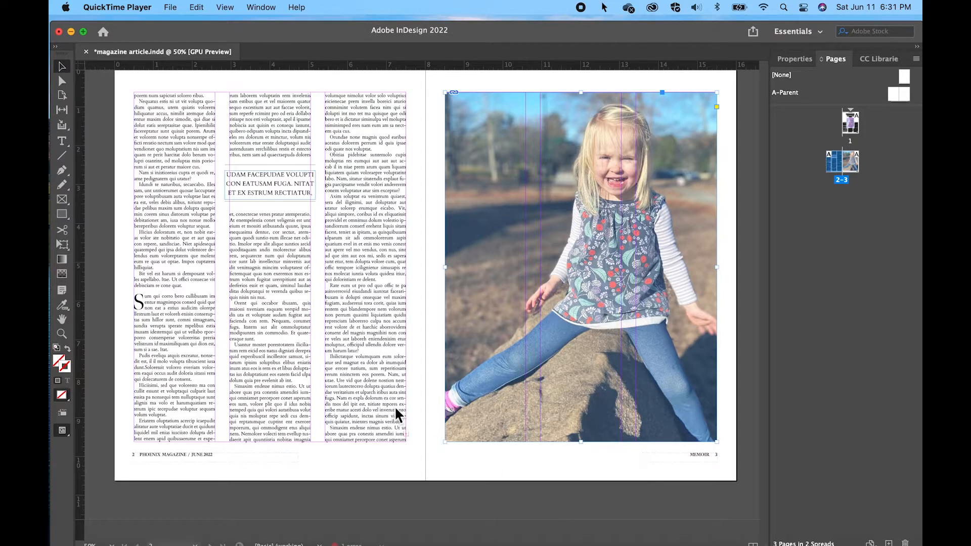
Shorten the page 3 photo frame from below so that its lower edge sits about 6 in down the page.
scroll(394, 406, "up", 10)
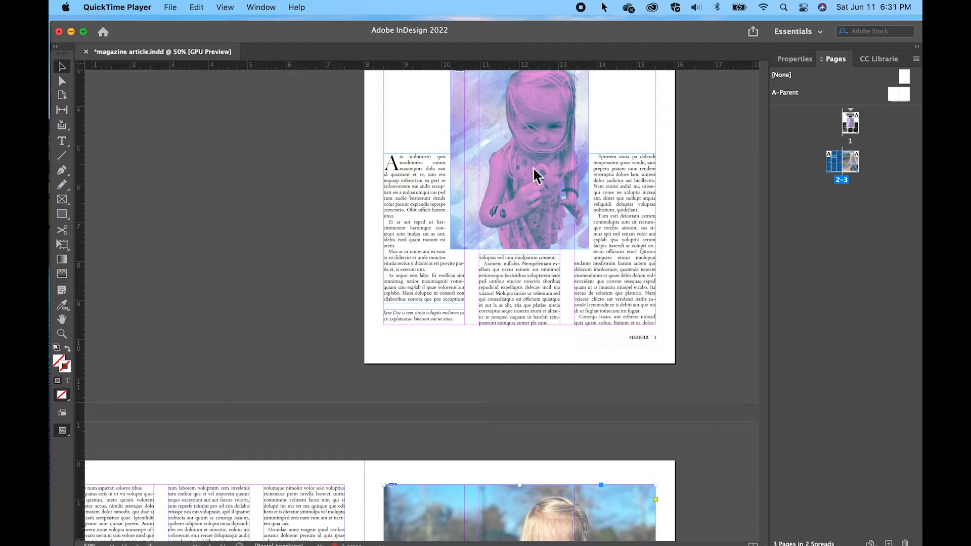
scroll(501, 277, "down", 10)
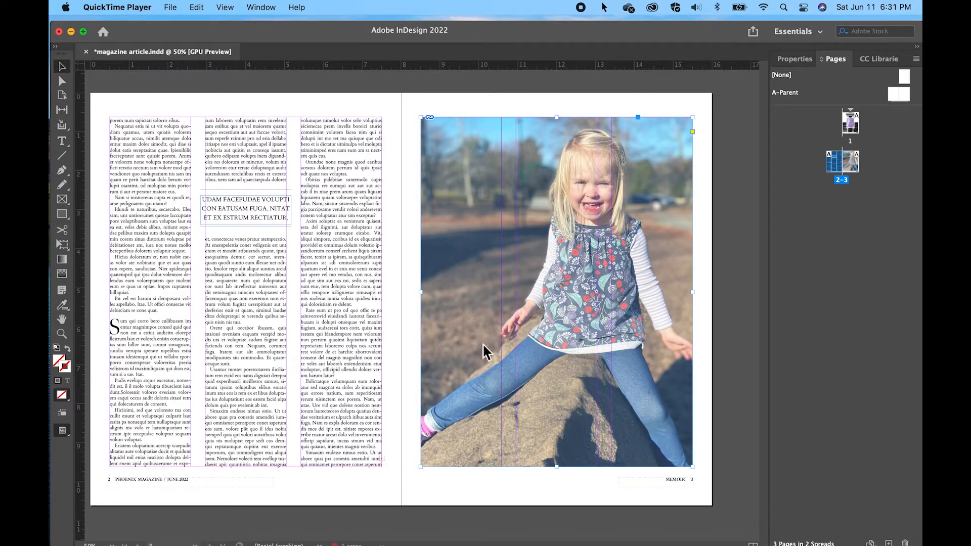
left_click(545, 364)
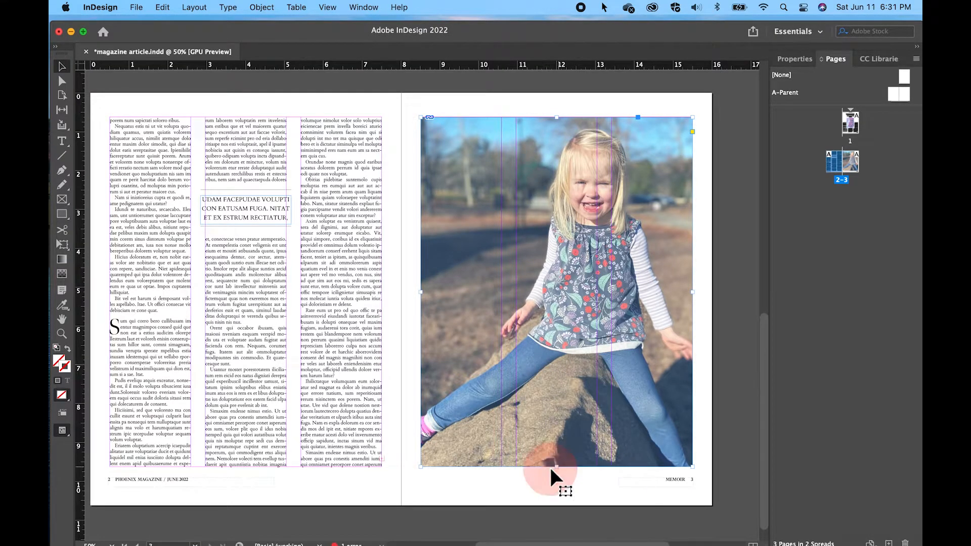
left_click_drag(556, 466, 557, 328)
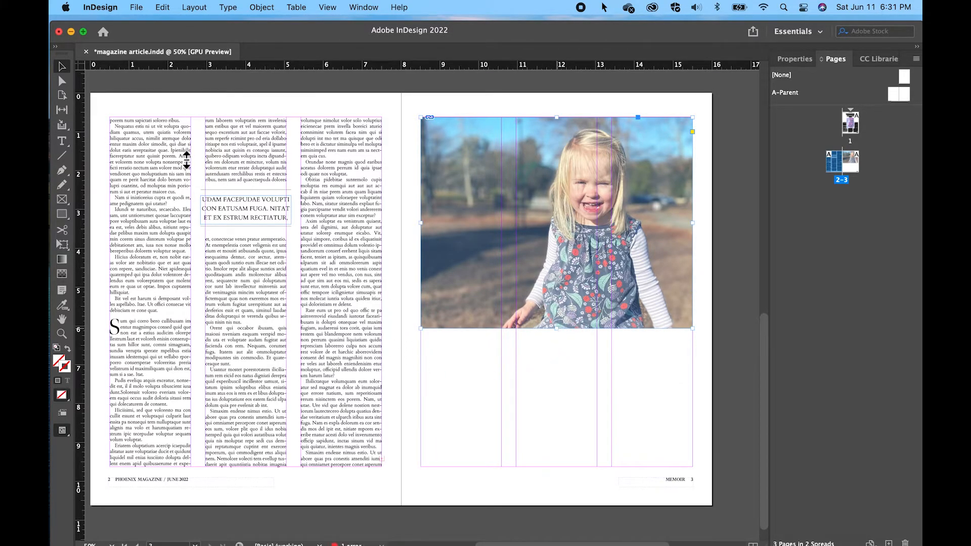
Draw three text frames below the page 3 photo, one per column, each reaching down to the lower margin.
left_click(61, 143)
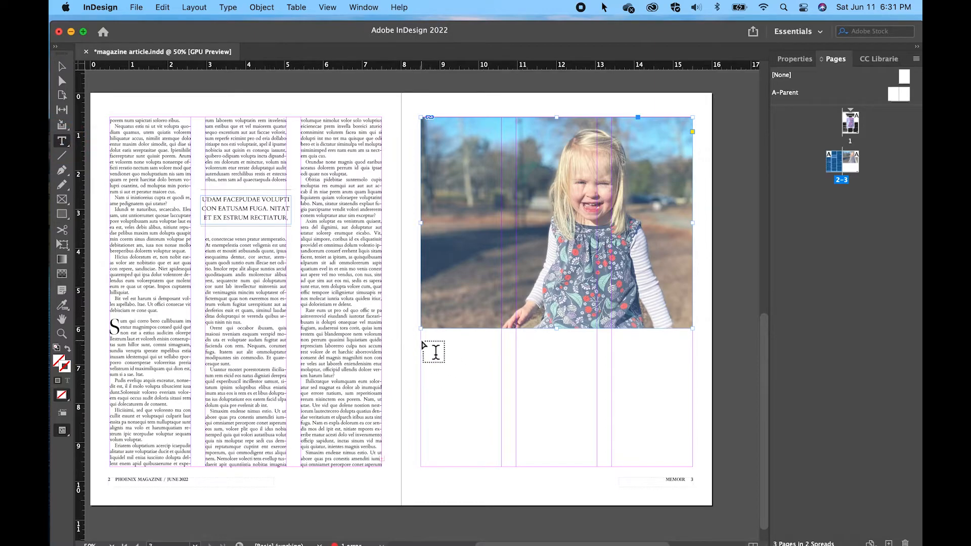
left_click_drag(421, 336, 501, 465)
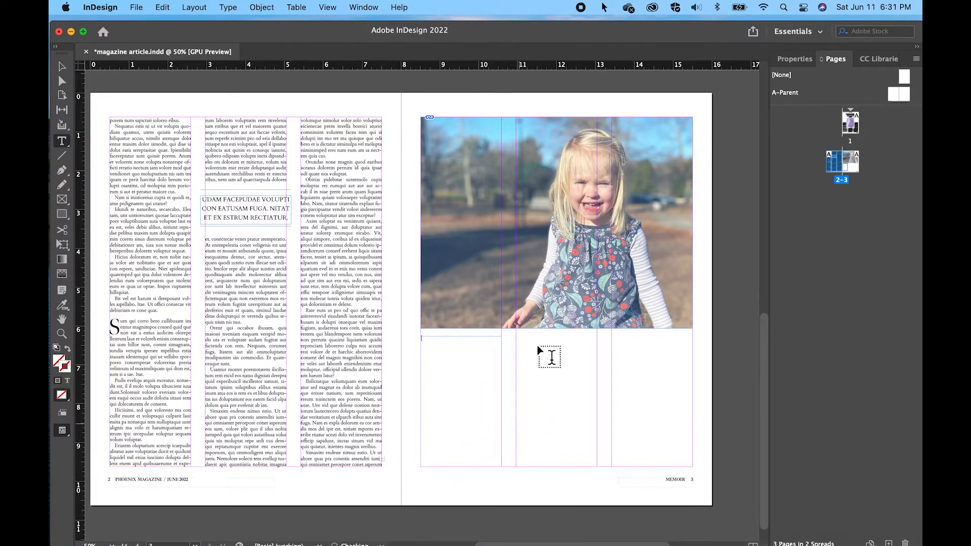
left_click_drag(516, 336, 596, 467)
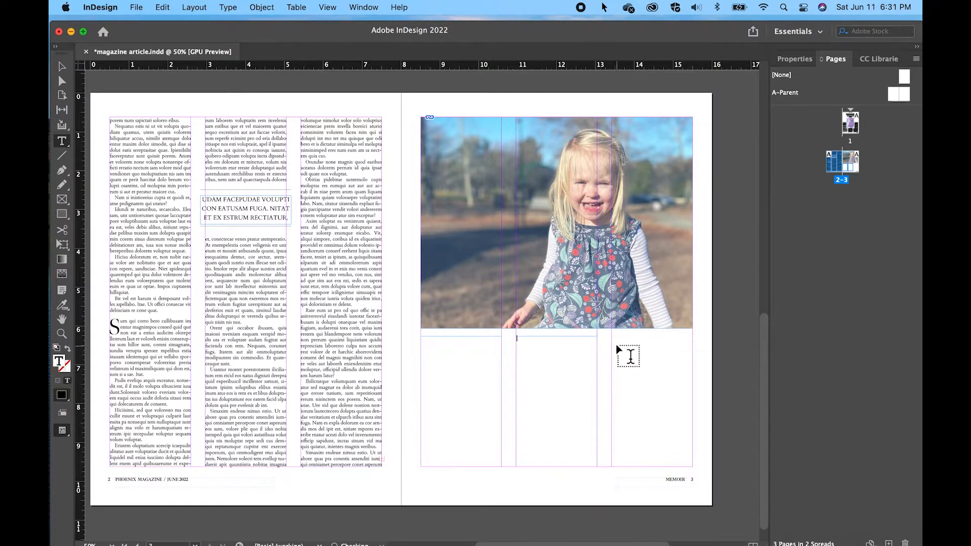
left_click_drag(611, 337, 693, 469)
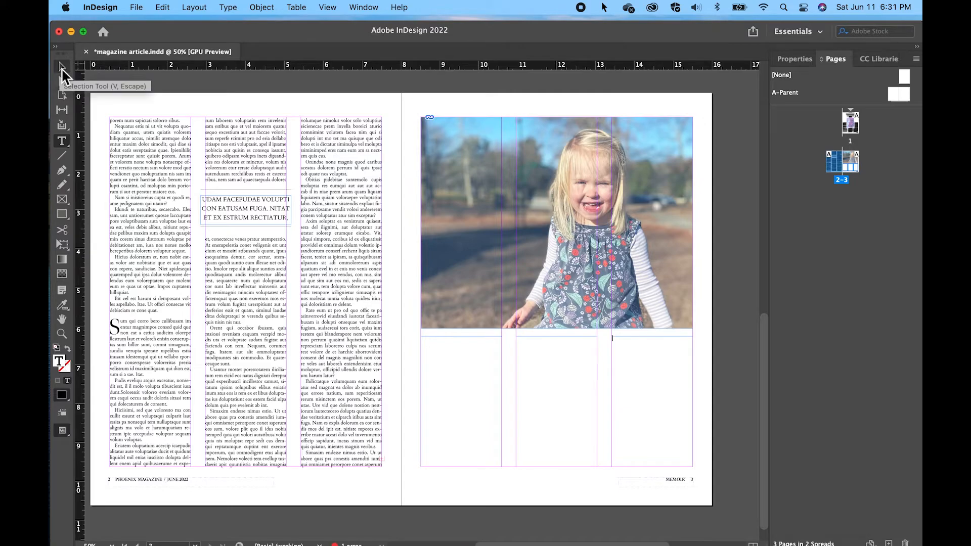
Thread the overset text from page 2's third column through the three text frames below the page 3 photo, in column order.
left_click(61, 69)
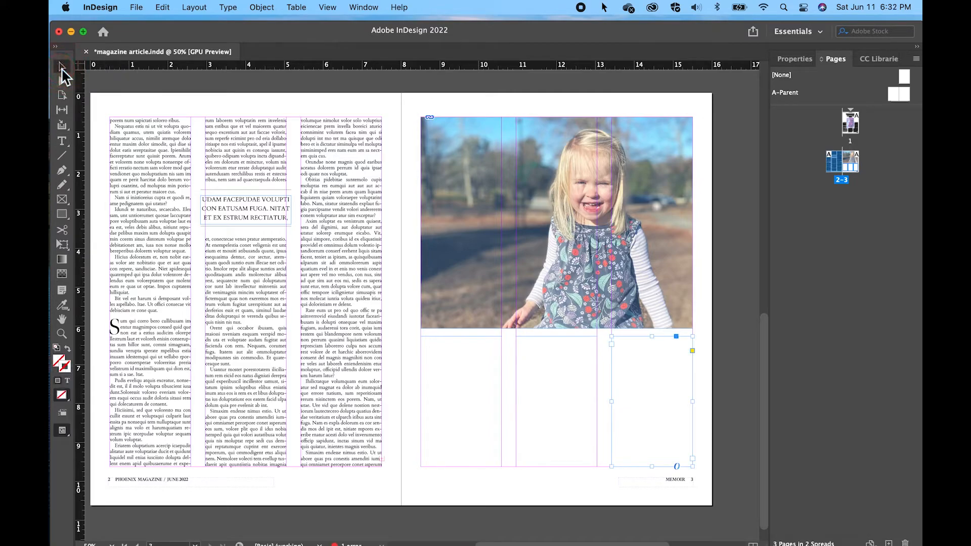
left_click(339, 348)
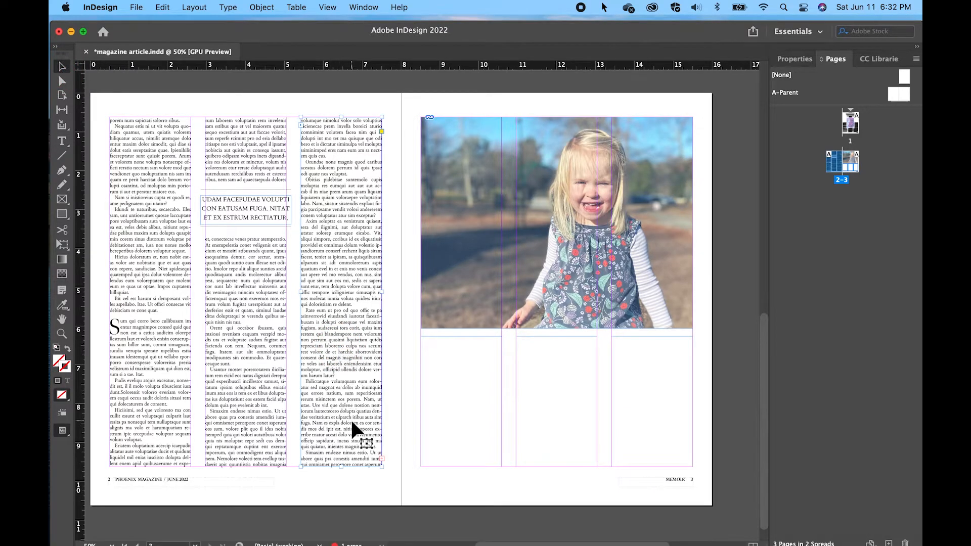
left_click(382, 459)
left_click(448, 350)
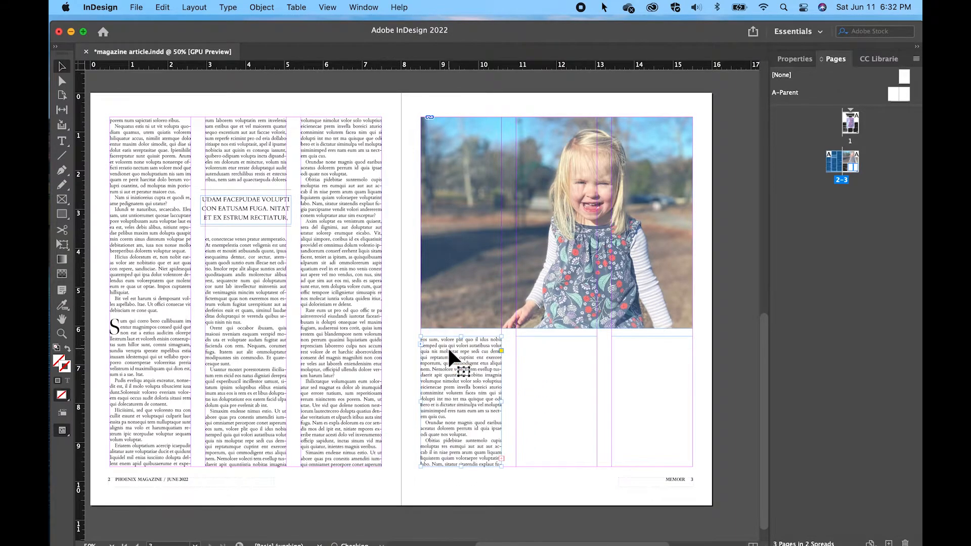
left_click(501, 457)
left_click(526, 342)
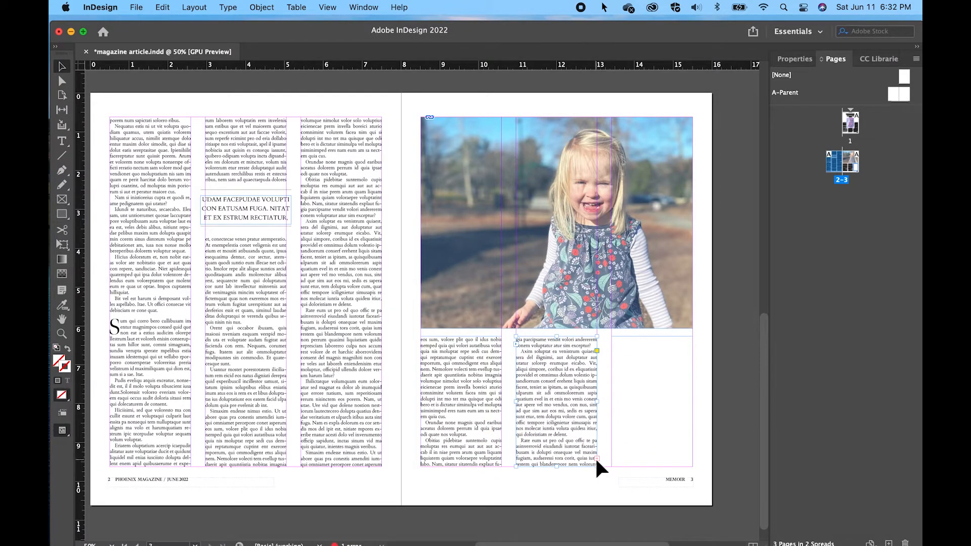
left_click(597, 457)
left_click(624, 345)
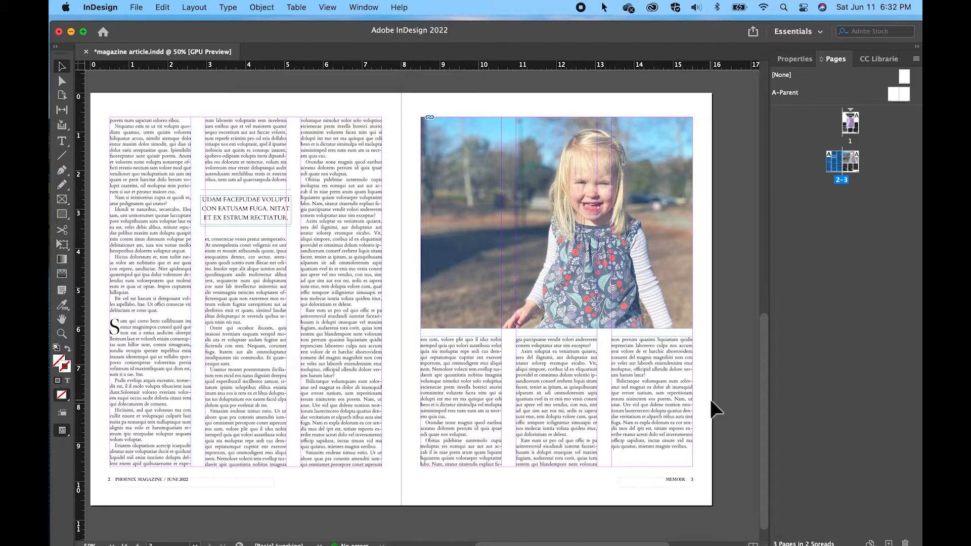
Save the document and start its export as magazine article in Adobe PDF (Print) format to the Magazine template 2022 folder.
scroll(710, 401, "up", 10)
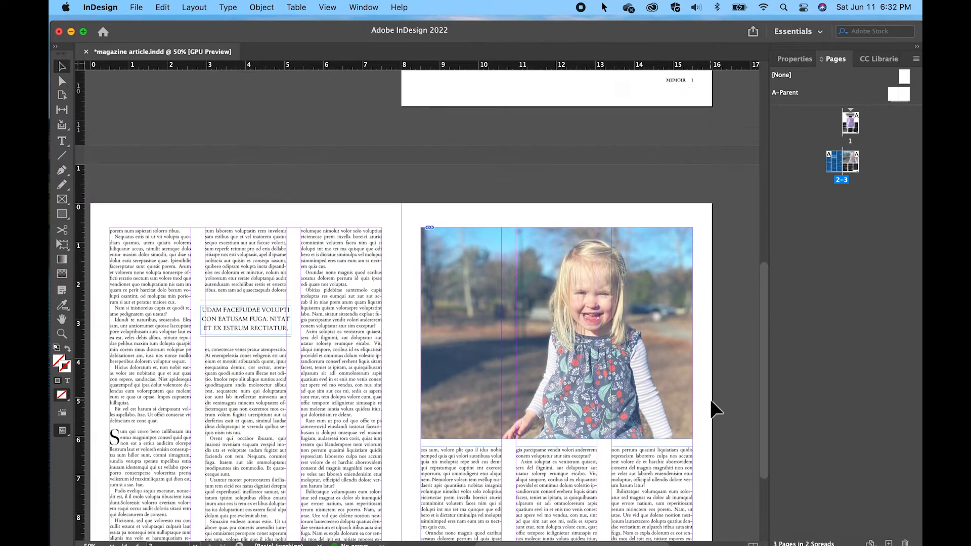
key("super+s")
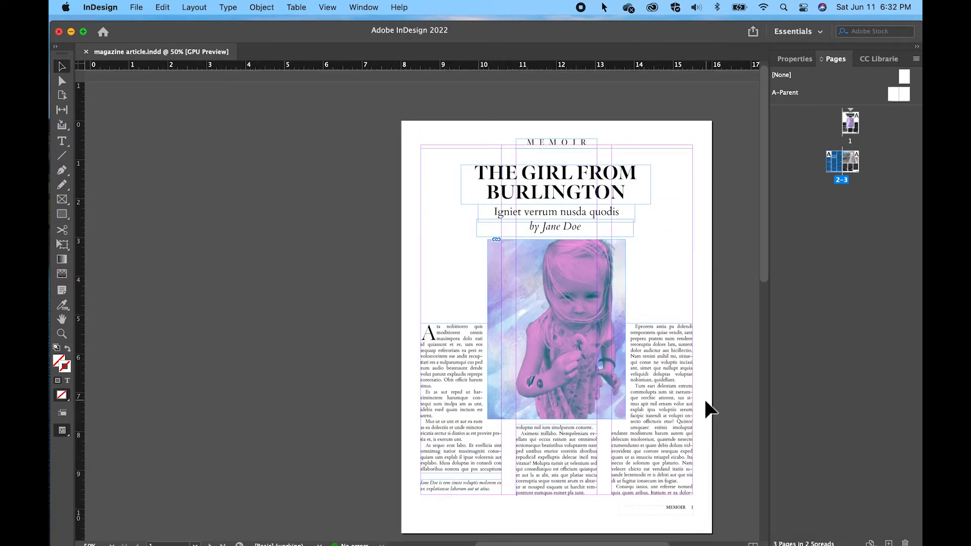
left_click(137, 8)
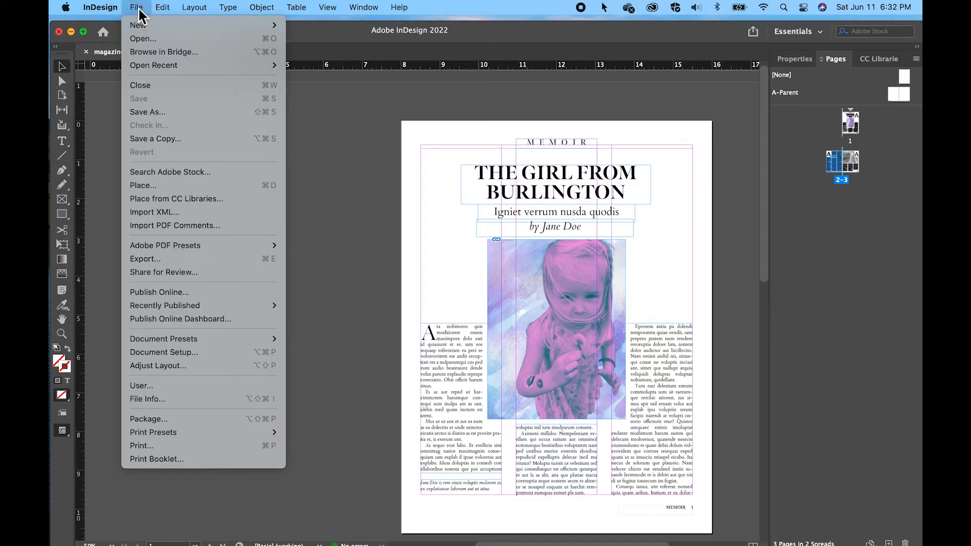
left_click(154, 258)
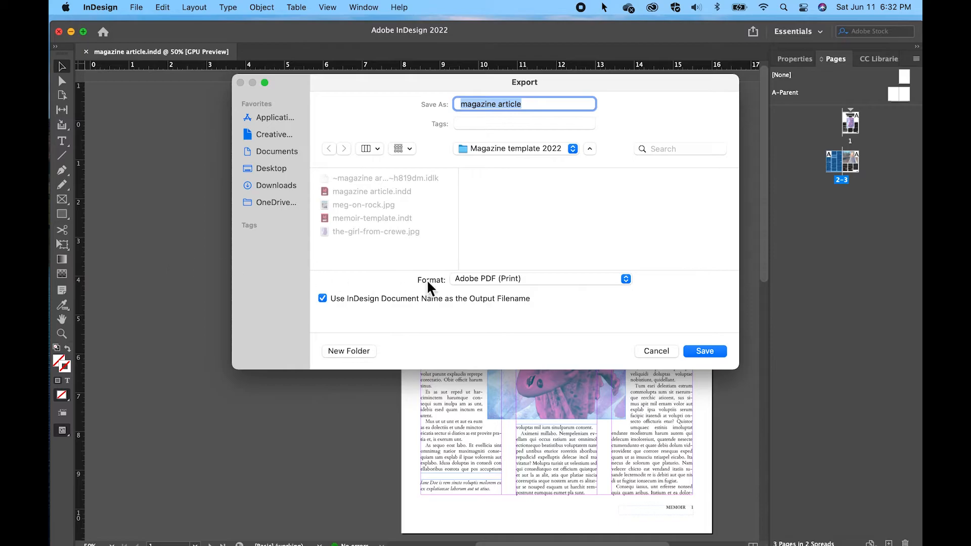
left_click(625, 279)
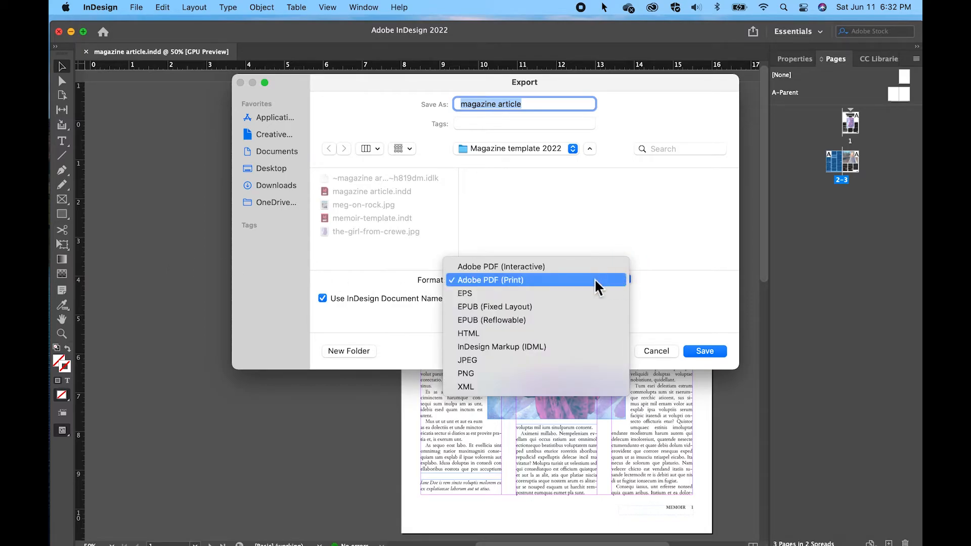
left_click(521, 280)
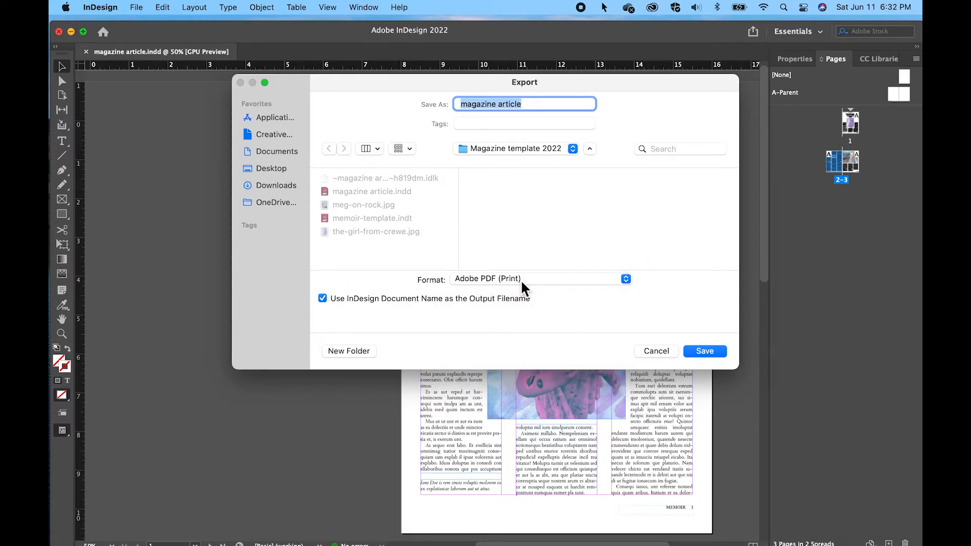
left_click(705, 350)
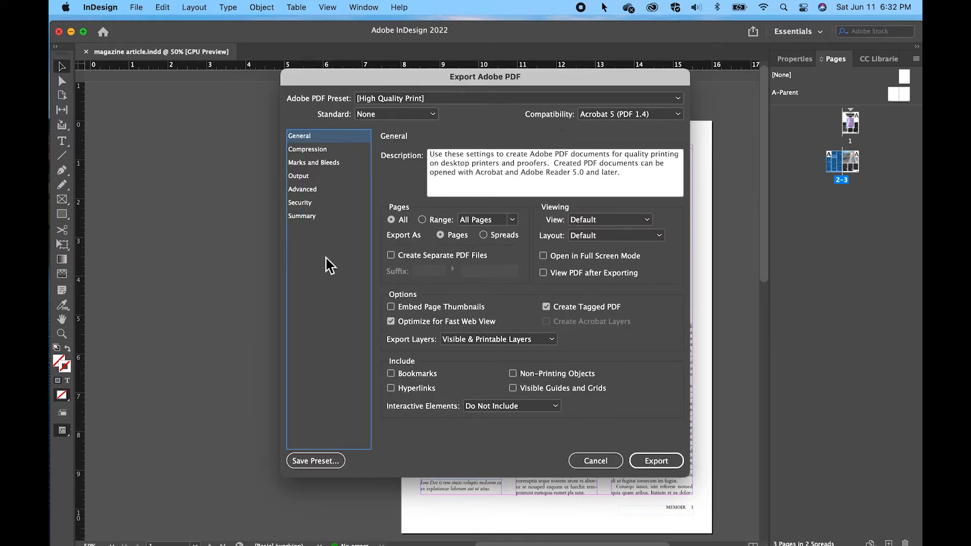
Export all pages of the article to PDF with the High Quality Print preset.
left_click(511, 101)
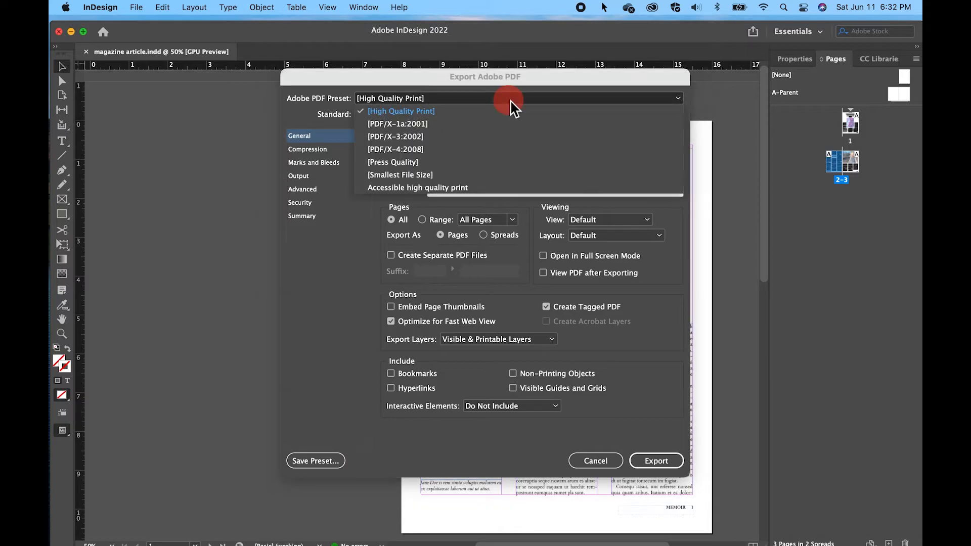
left_click(437, 108)
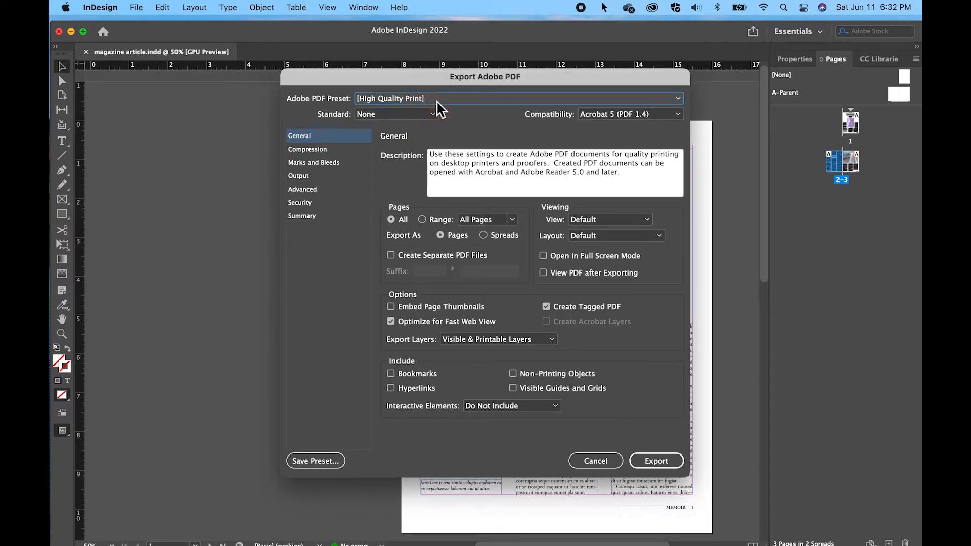
left_click(657, 461)
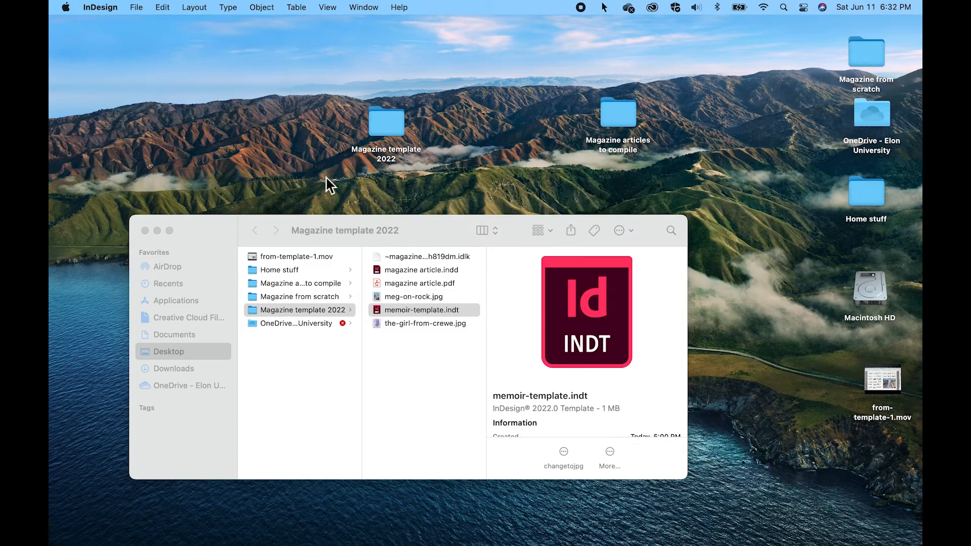
Switch to Finder, close the Magazine template 2022 window and open the Magazine articles to compile folder on the desktop.
left_click(144, 230)
left_click(476, 178)
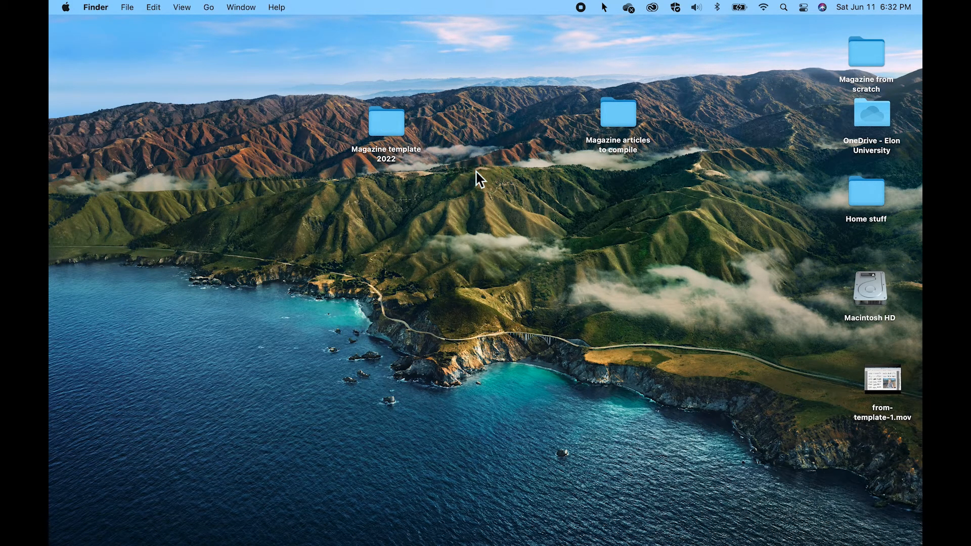
left_click(624, 115)
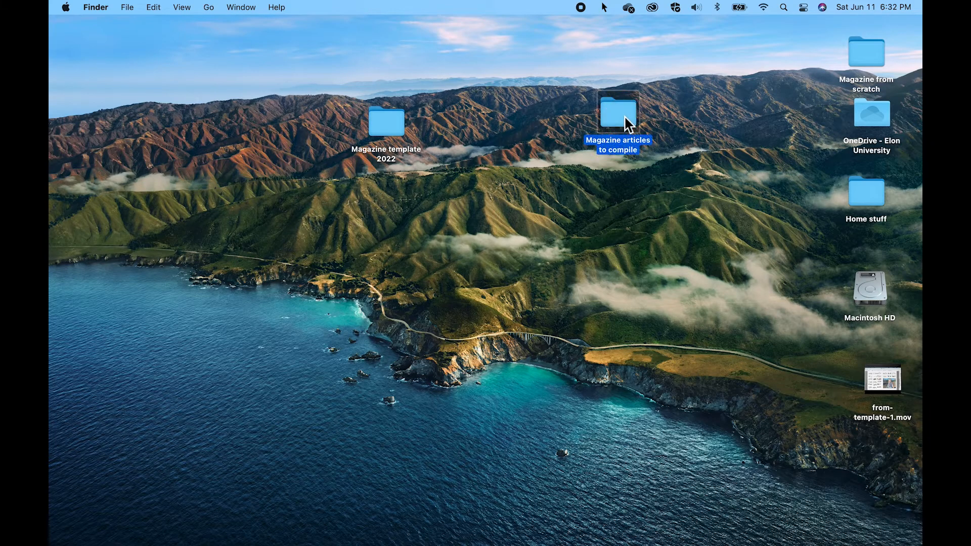
double_click(624, 115)
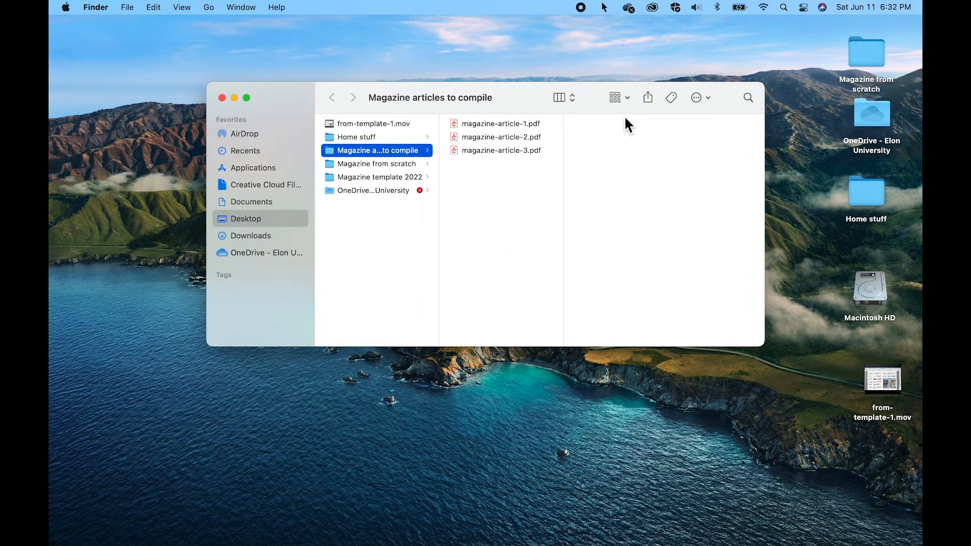
Preview magazine-article-1.pdf, magazine-article-2.pdf and magazine-article-3.pdf one after another.
left_click(473, 124)
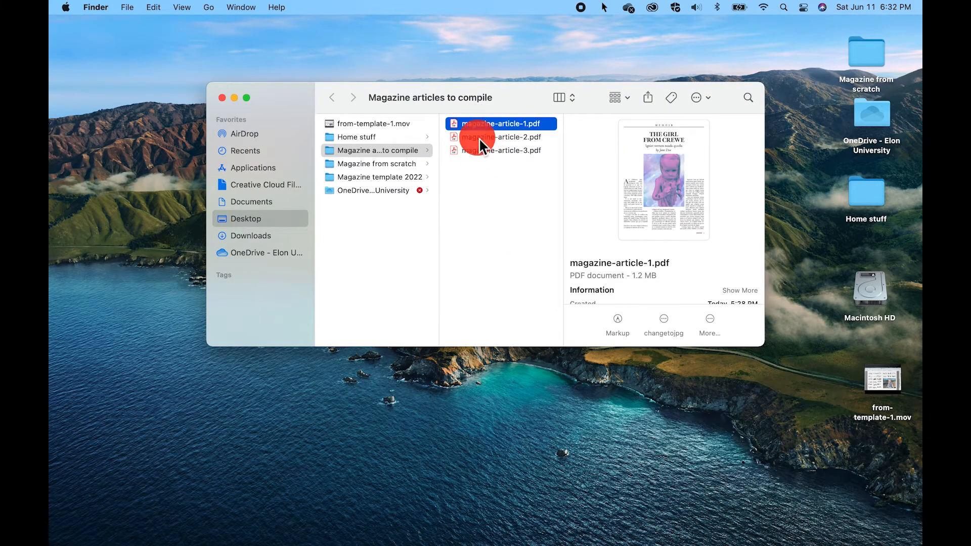
left_click(478, 138)
left_click(480, 150)
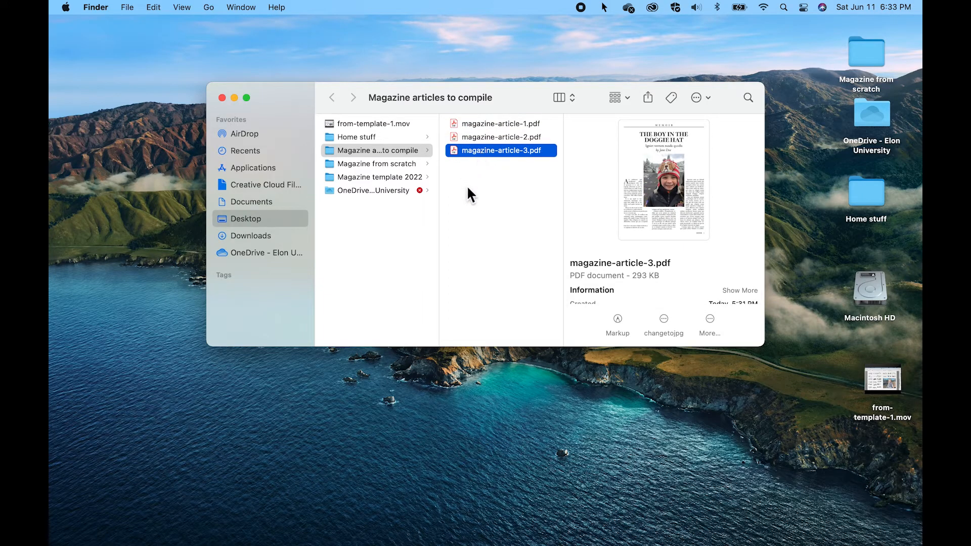
Switch to Acrobat Pro DC and combine magazine-article-1.pdf, magazine-article-2.pdf and magazine-article-3.pdf into one PDF in that order.
left_click(524, 537)
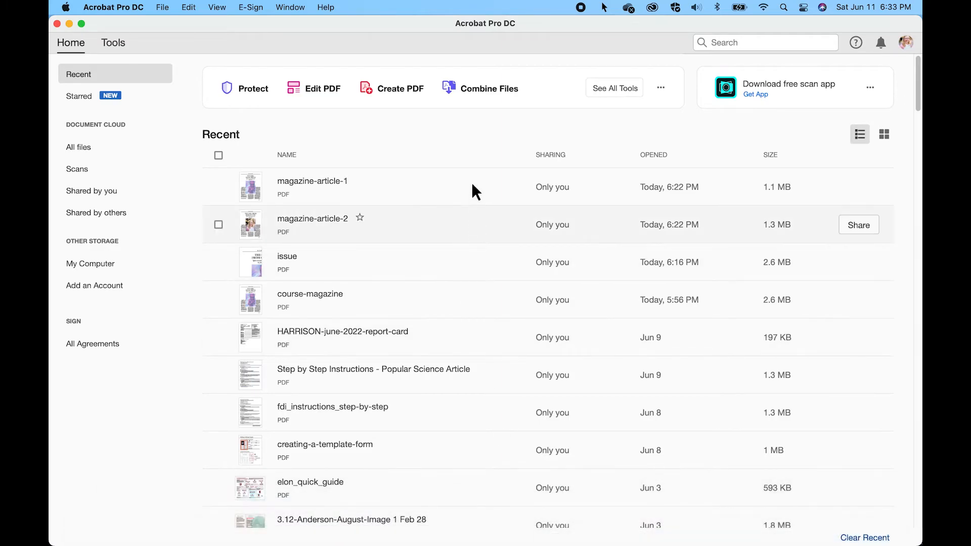
left_click(487, 91)
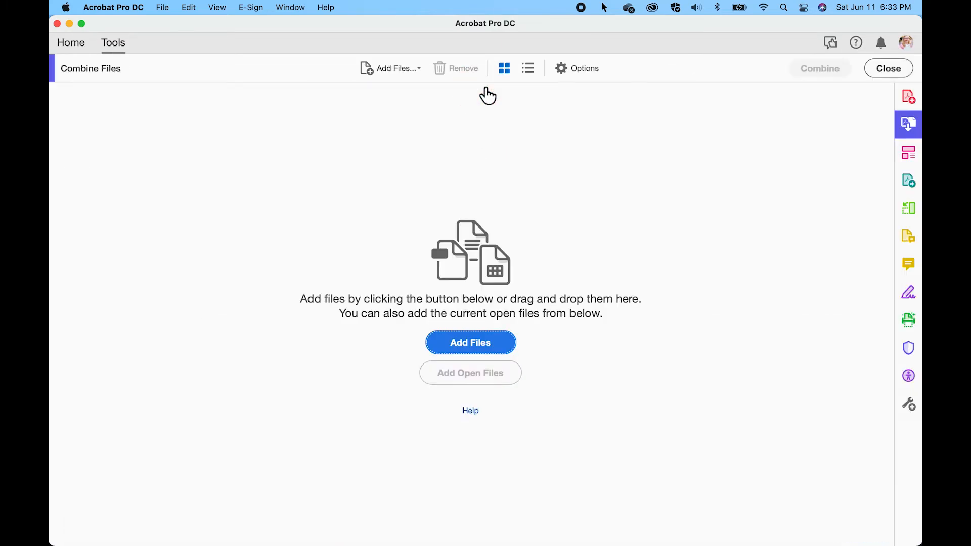
left_click(472, 342)
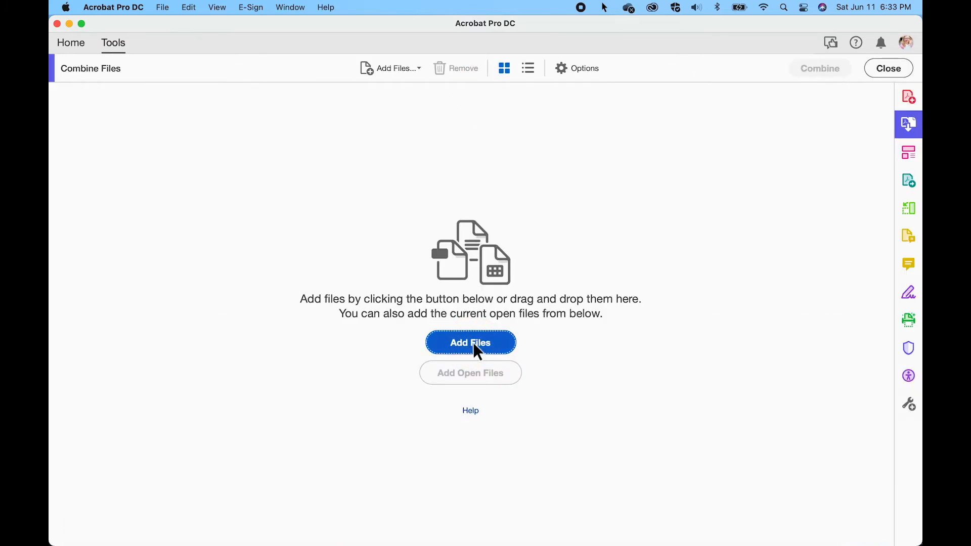
left_click(371, 141)
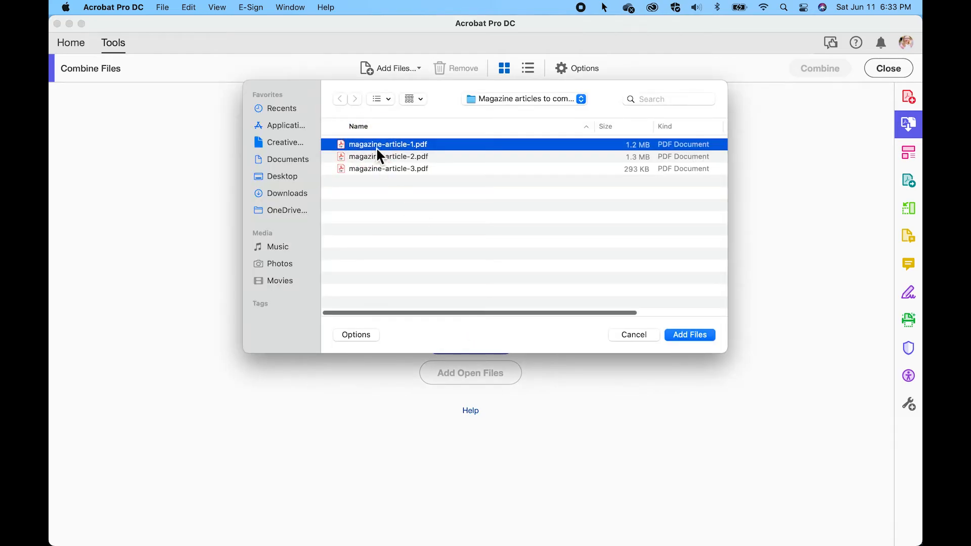
left_click(382, 167, "shift")
left_click(702, 336)
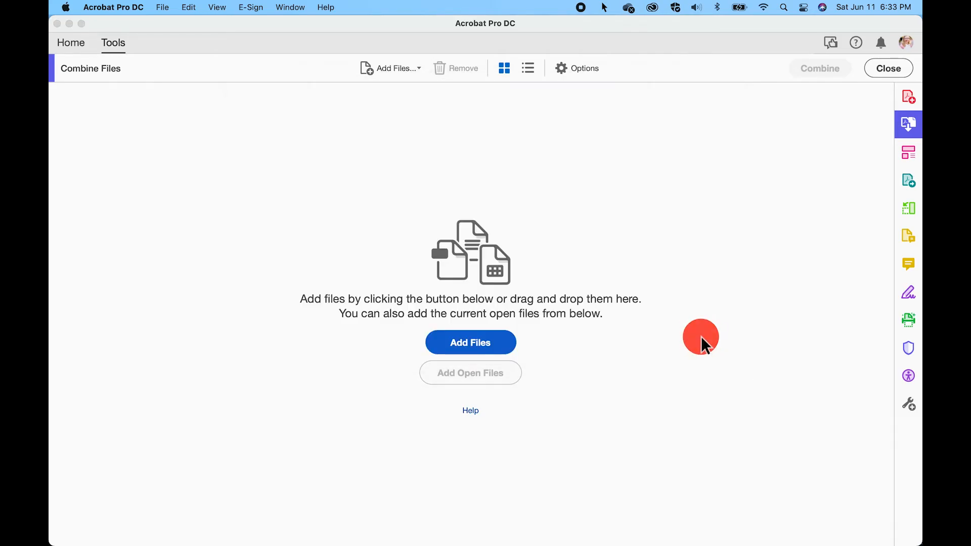
left_click_drag(395, 167, 362, 170)
left_click(818, 72)
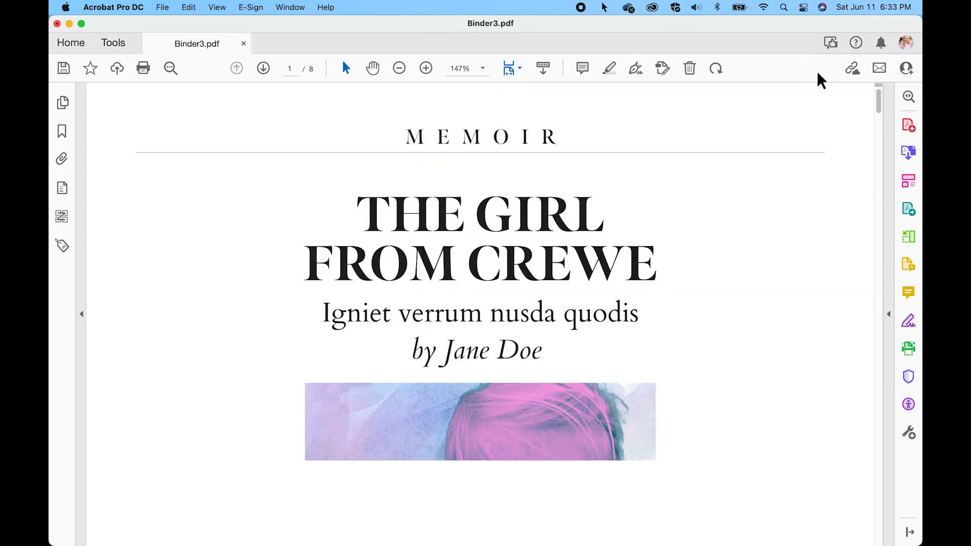
Show the combined PDF's page thumbnails and widen their area to two columns to check the page order.
left_click(63, 103)
left_click_drag(193, 438, 266, 465)
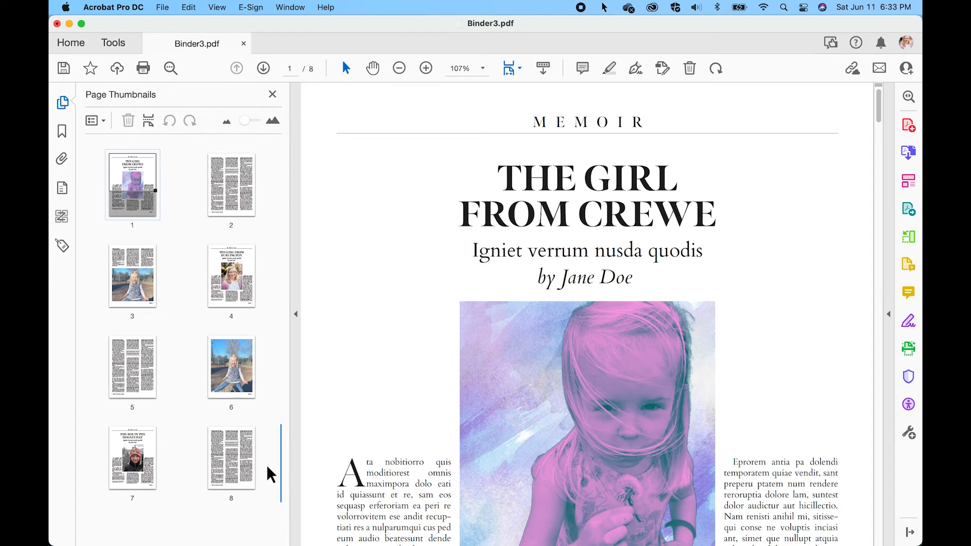
left_click_drag(266, 465, 265, 465)
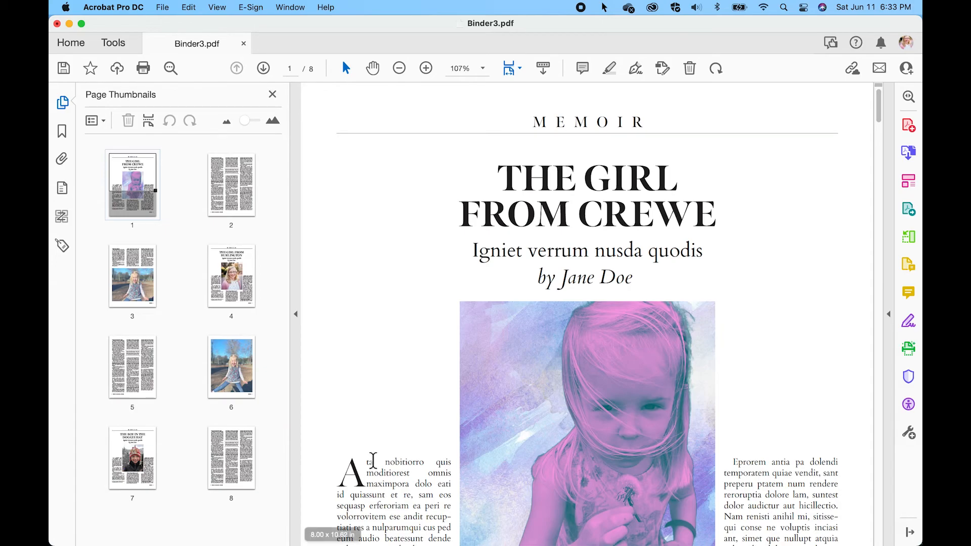
Save the combined PDF as issue-memoirs in the Magazine articles to compile folder.
left_click(162, 7)
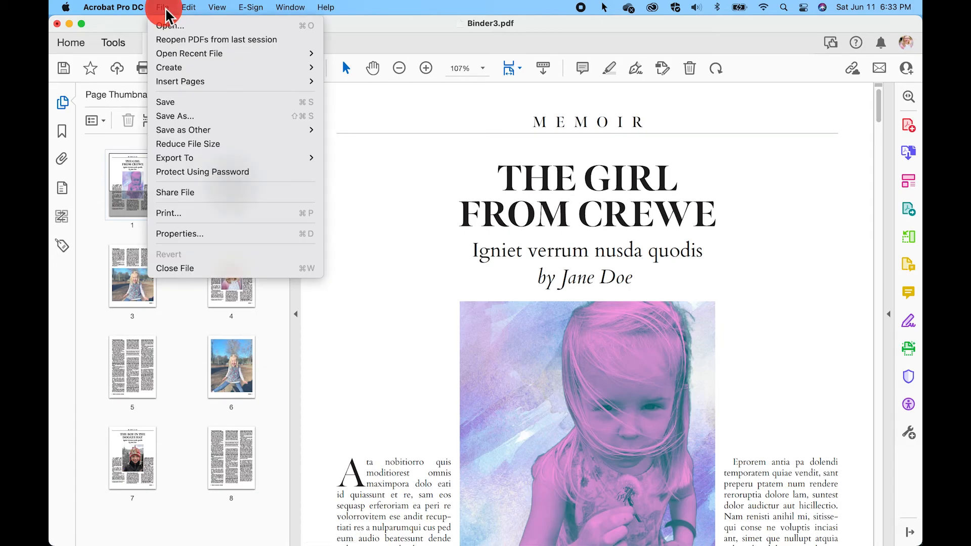
left_click(181, 120)
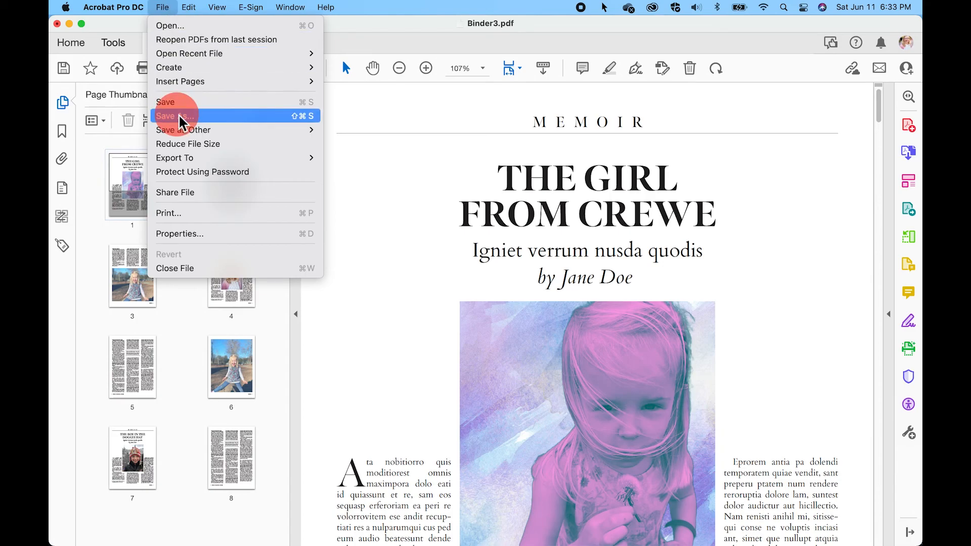
left_click(401, 281)
type("issue-memoirs")
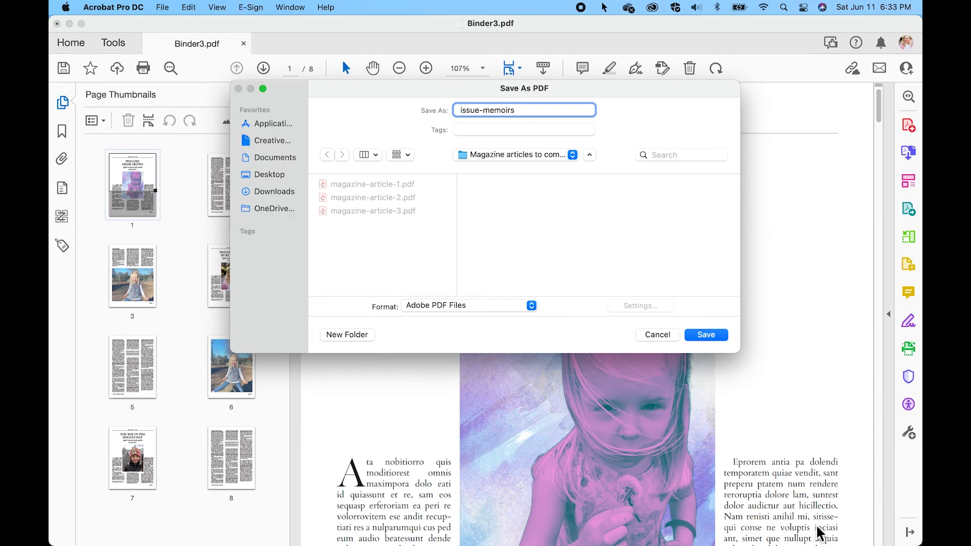
left_click(701, 336)
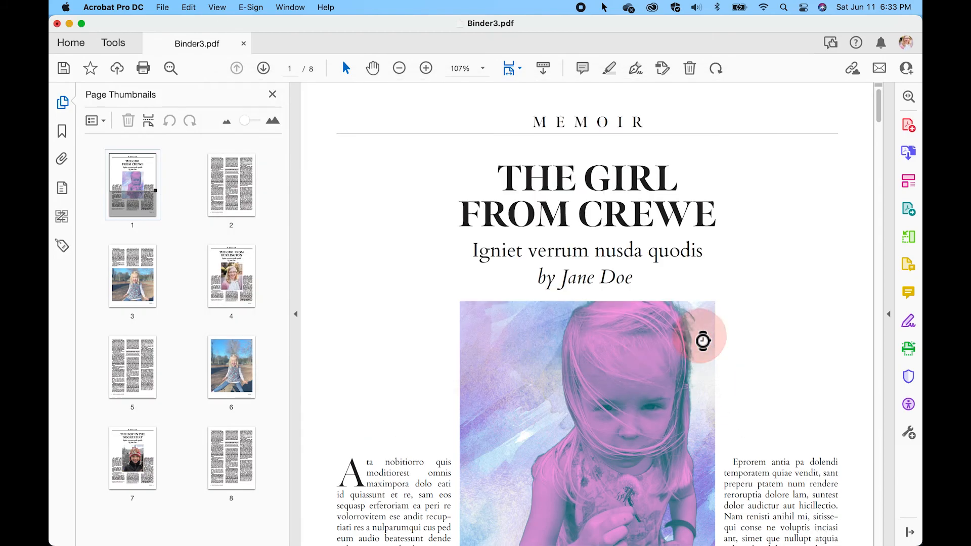